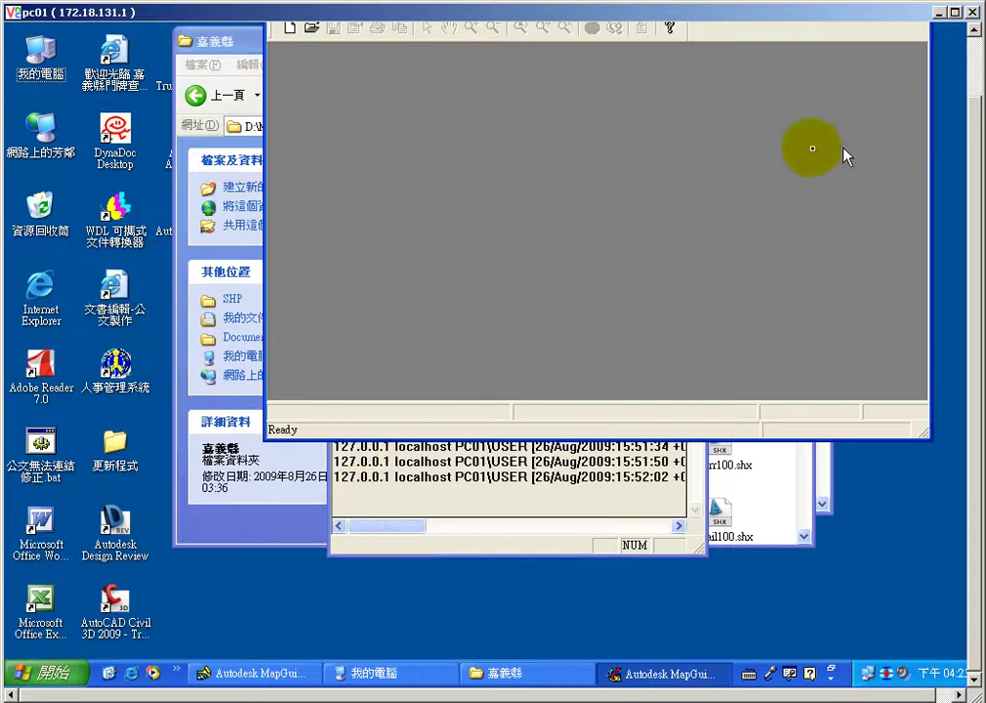
# - Reposition the empty MapGuide Author window so it sits fully visible on the desktop
pyautogui.click(972, 136)
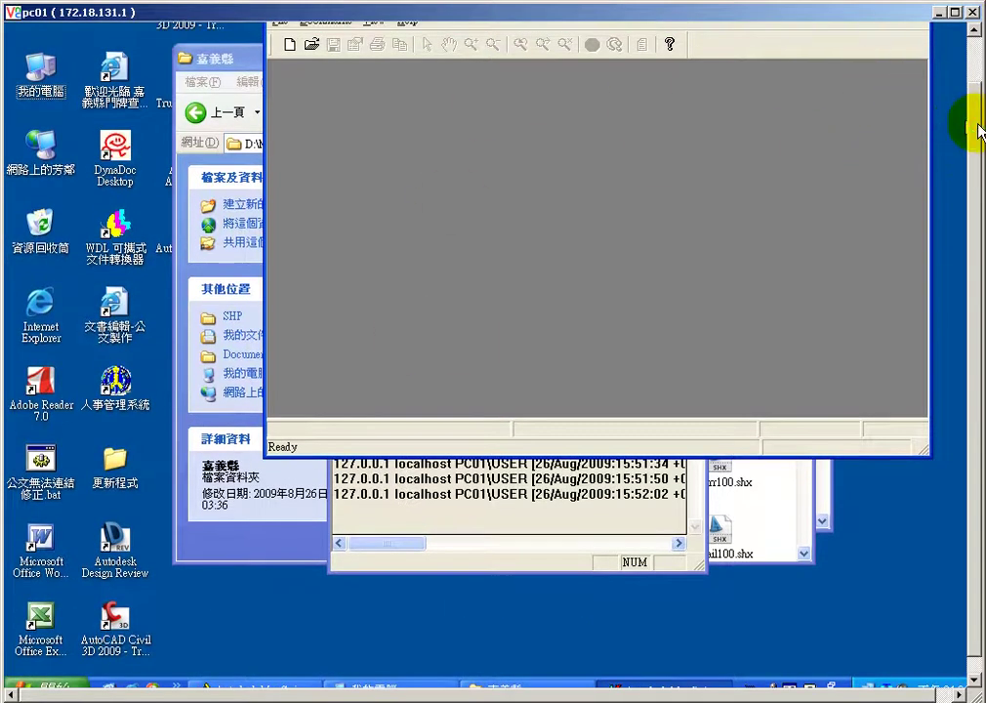
pyautogui.click(971, 102)
pyautogui.moveTo(832, 40); pyautogui.dragTo(770, 105)
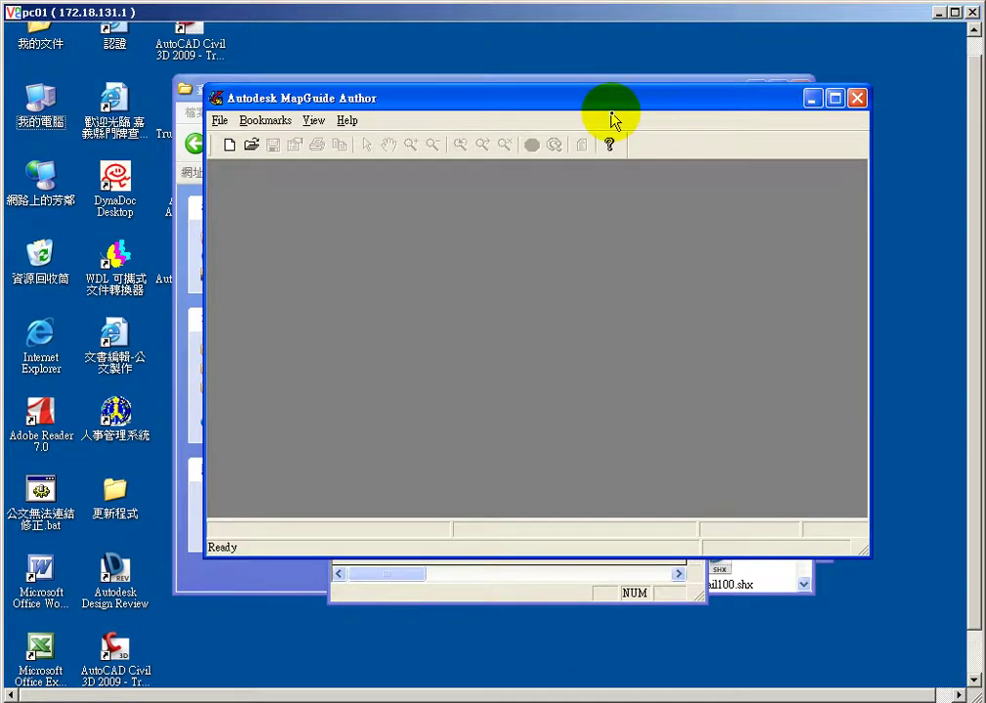
# - Create new map Map1 and narrow the legend so the World Countries map gets more room
pyautogui.click(226, 146)
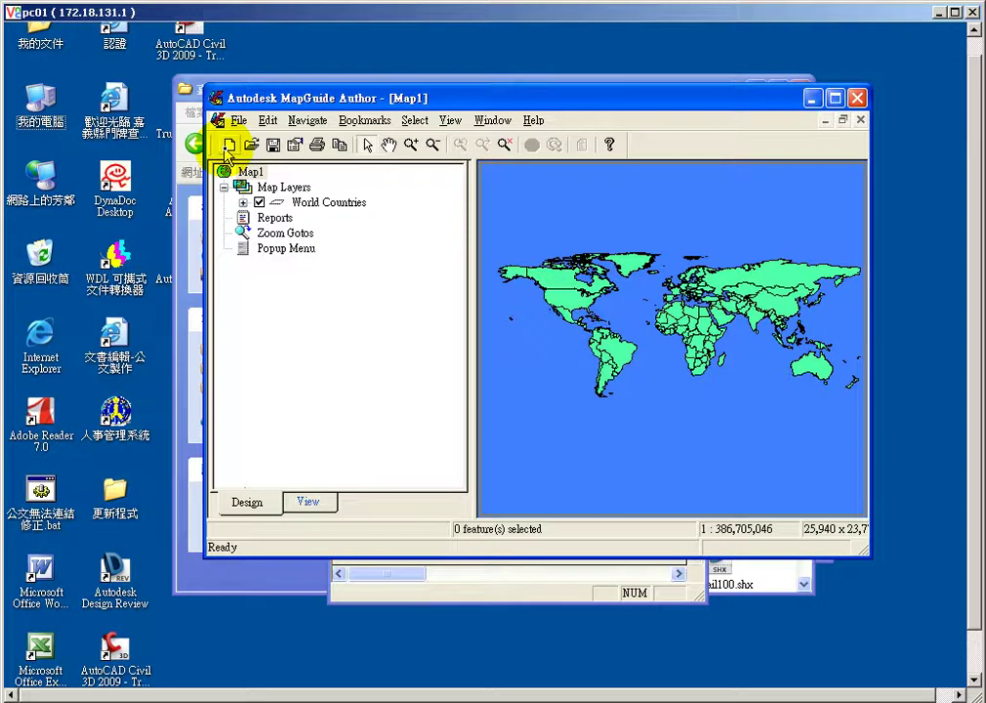
pyautogui.moveTo(470, 243); pyautogui.dragTo(400, 247)
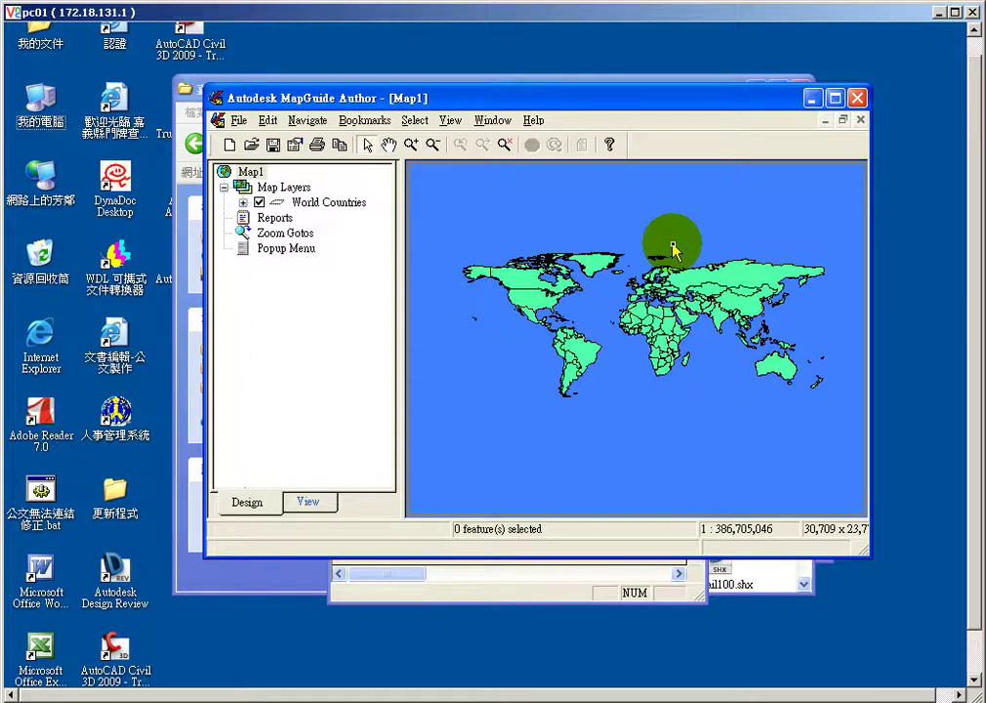
# - Add a new Polygon layer to Map Layers, bringing up its Map Layer Properties
pyautogui.rightClick(293, 188)
pyautogui.moveTo(459, 195)
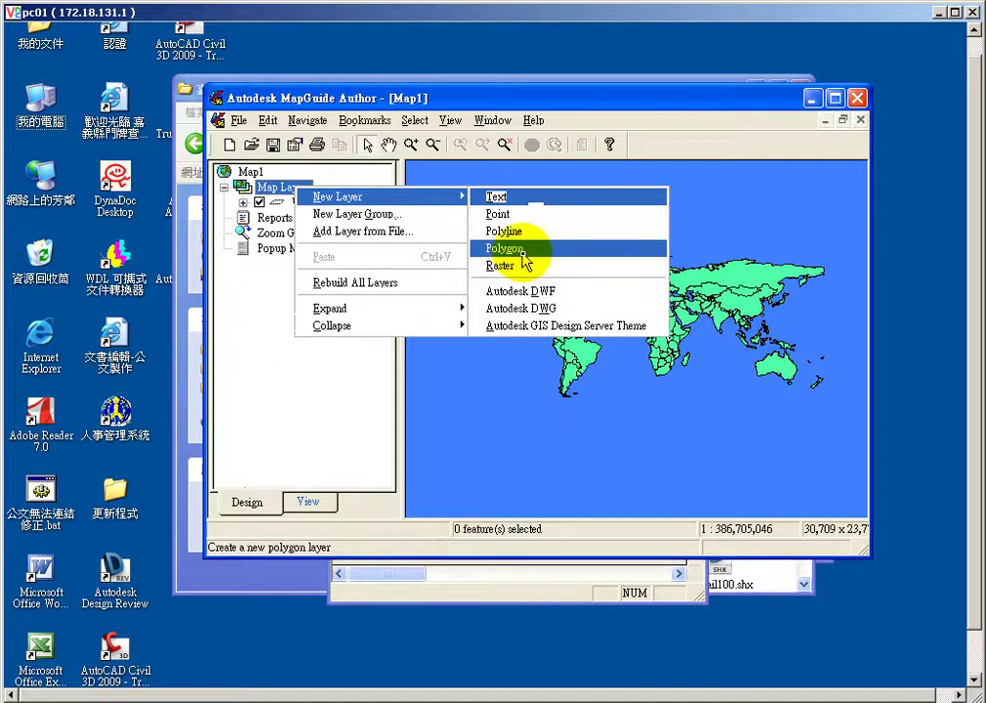
pyautogui.click(521, 251)
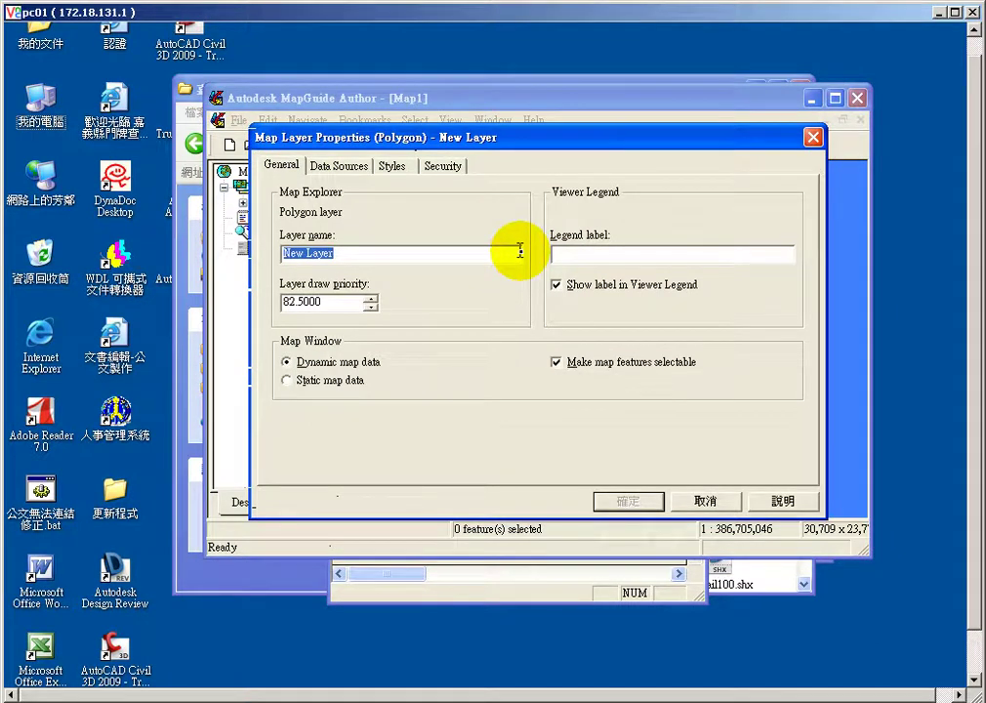
# - Enter TOWN as the new polygon layer's name
pyautogui.write('TO')
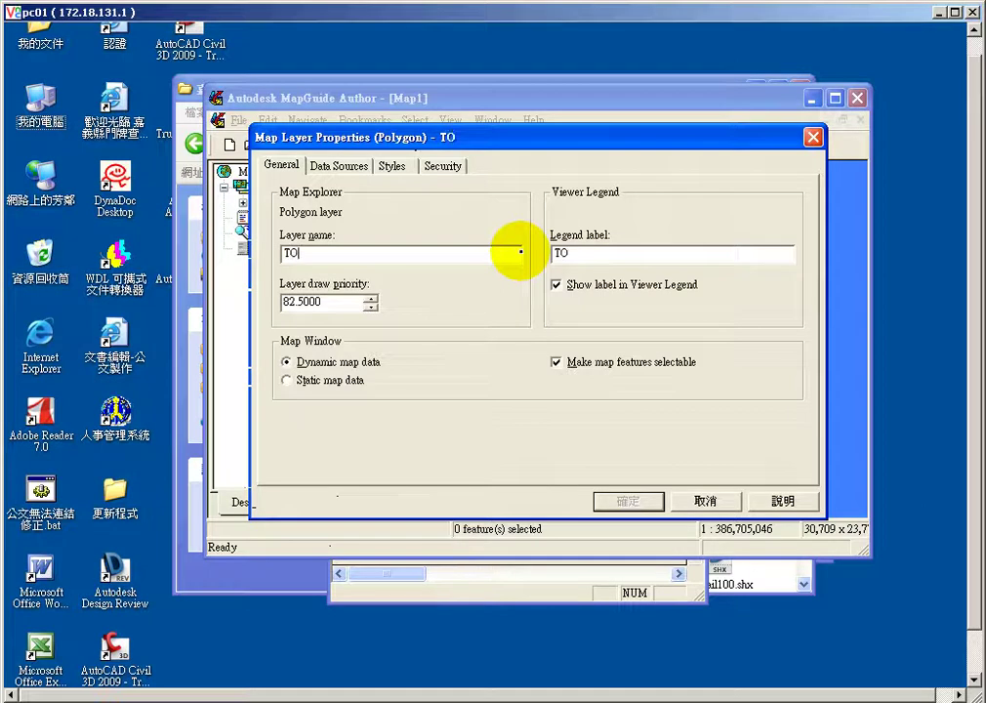
pyautogui.write('WN')
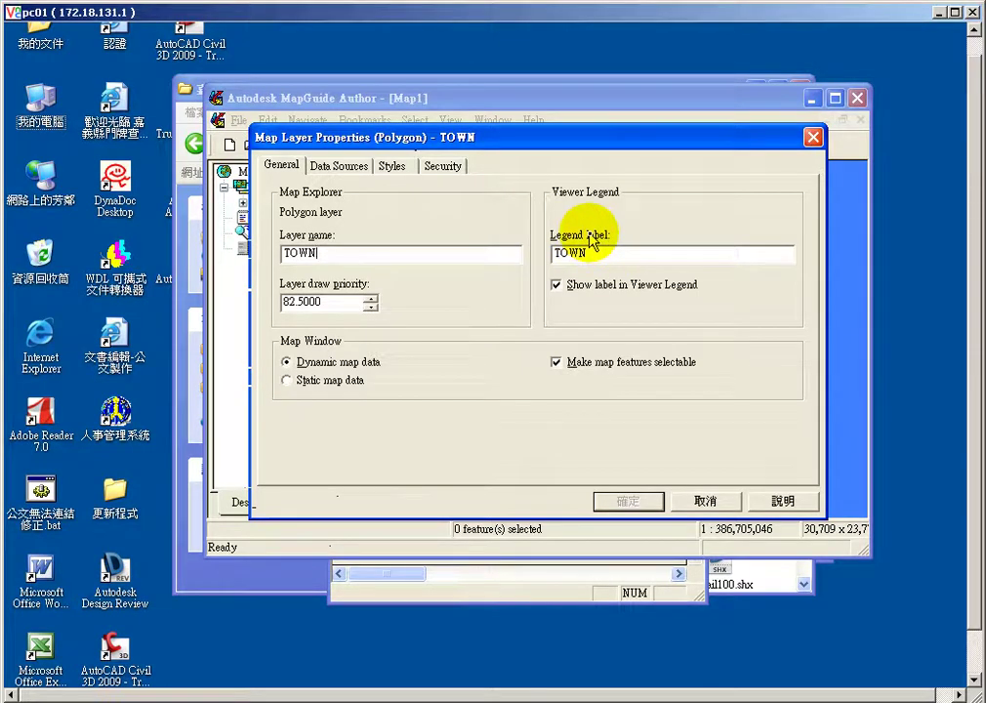
# - Confirm the TOWN legend label and switch to the layer's Data Sources settings
pyautogui.click(589, 250)
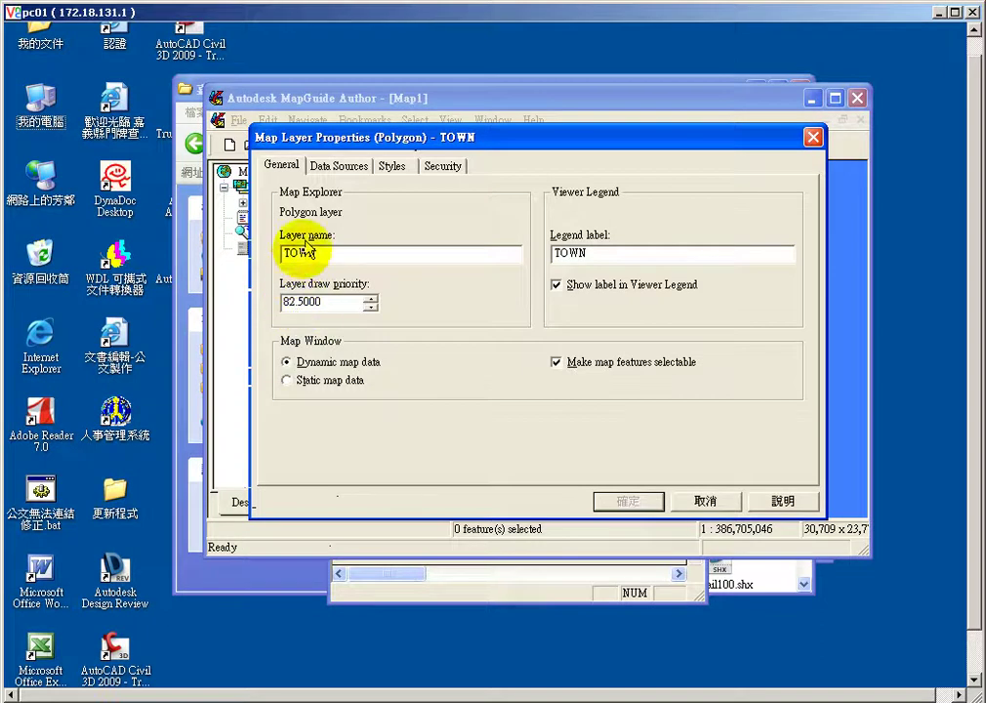
pyautogui.click(337, 166)
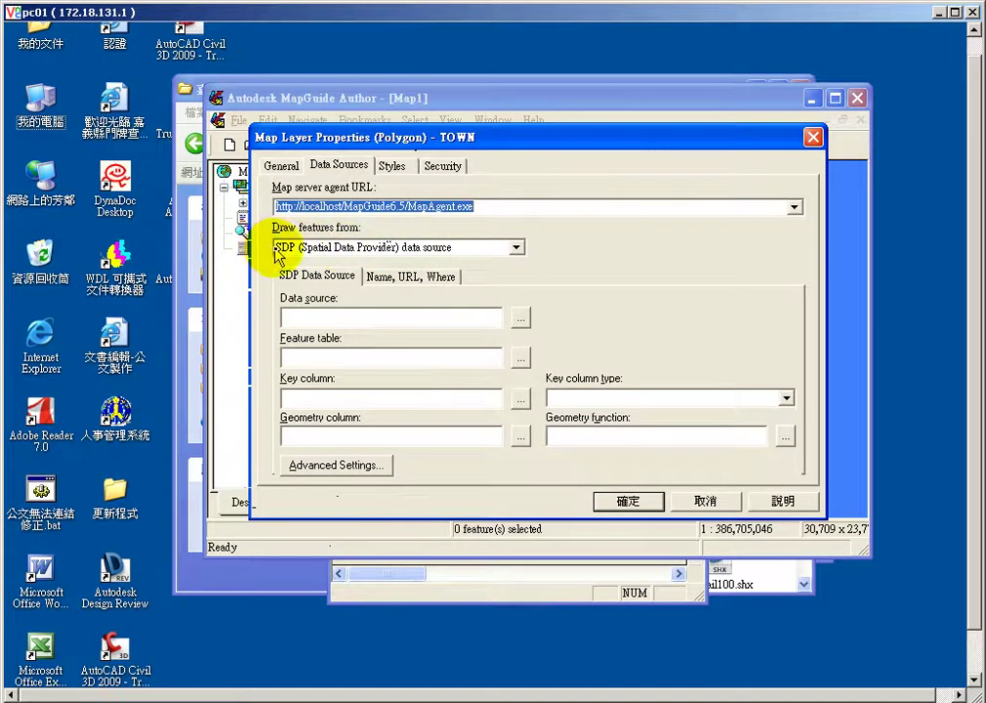
# - Set the TOWN layer to draw features from an SDP data source and browse for the source
pyautogui.click(512, 249)
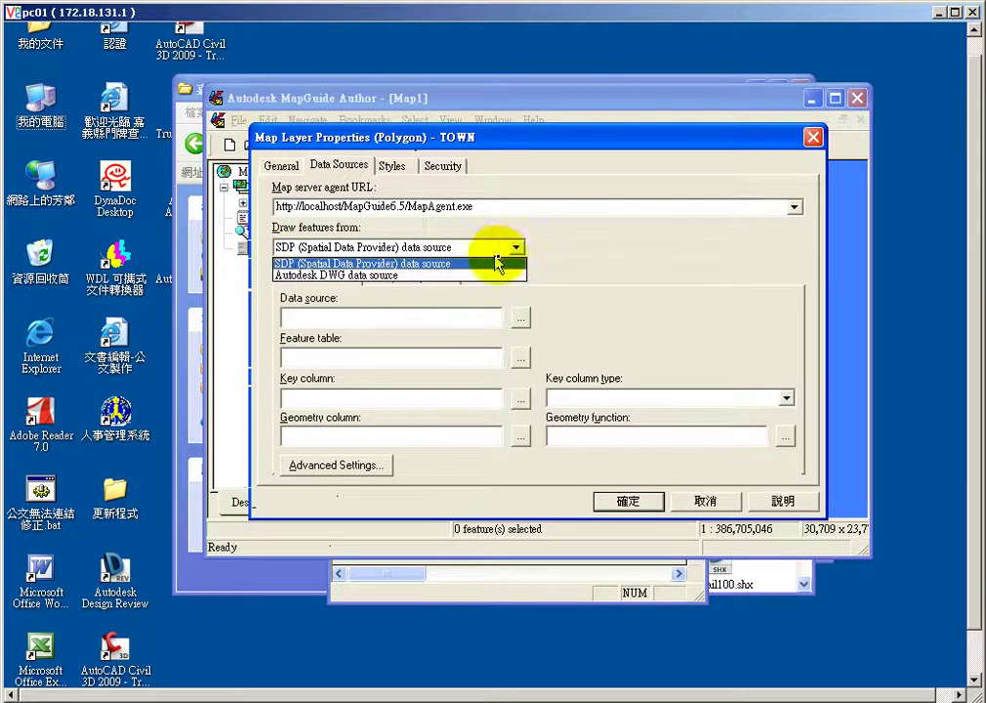
pyautogui.click(488, 263)
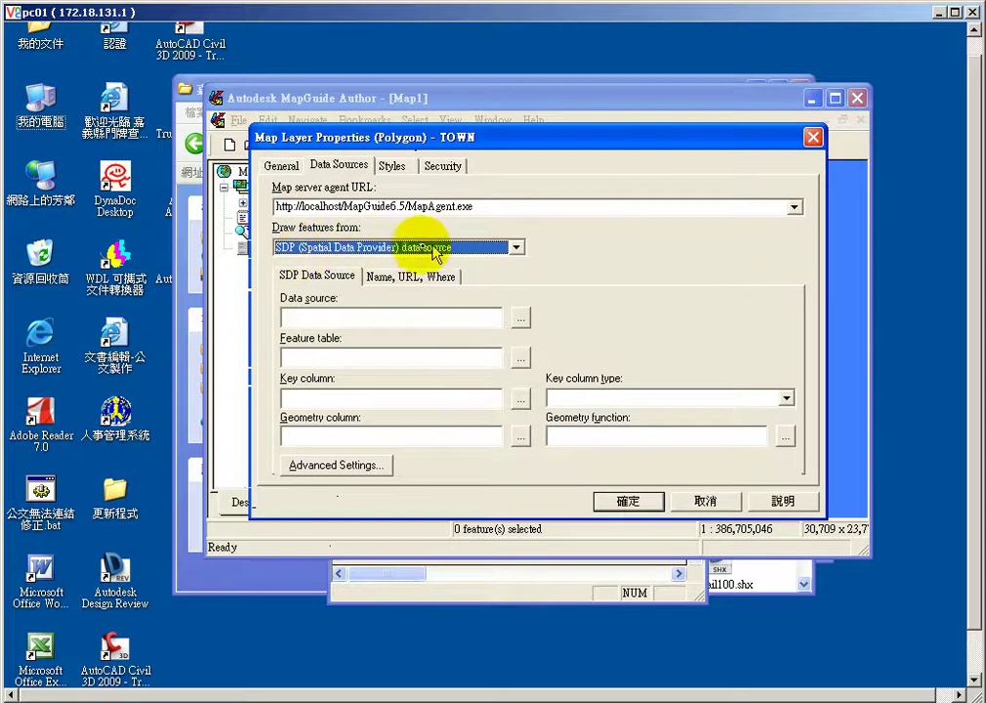
pyautogui.click(514, 248)
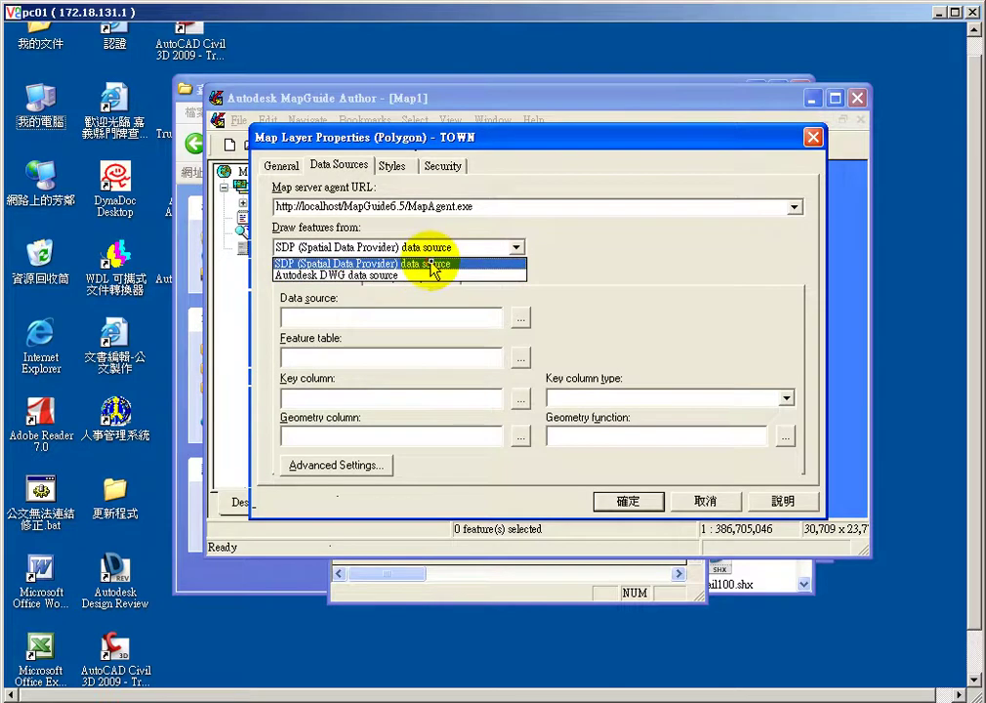
pyautogui.click(433, 264)
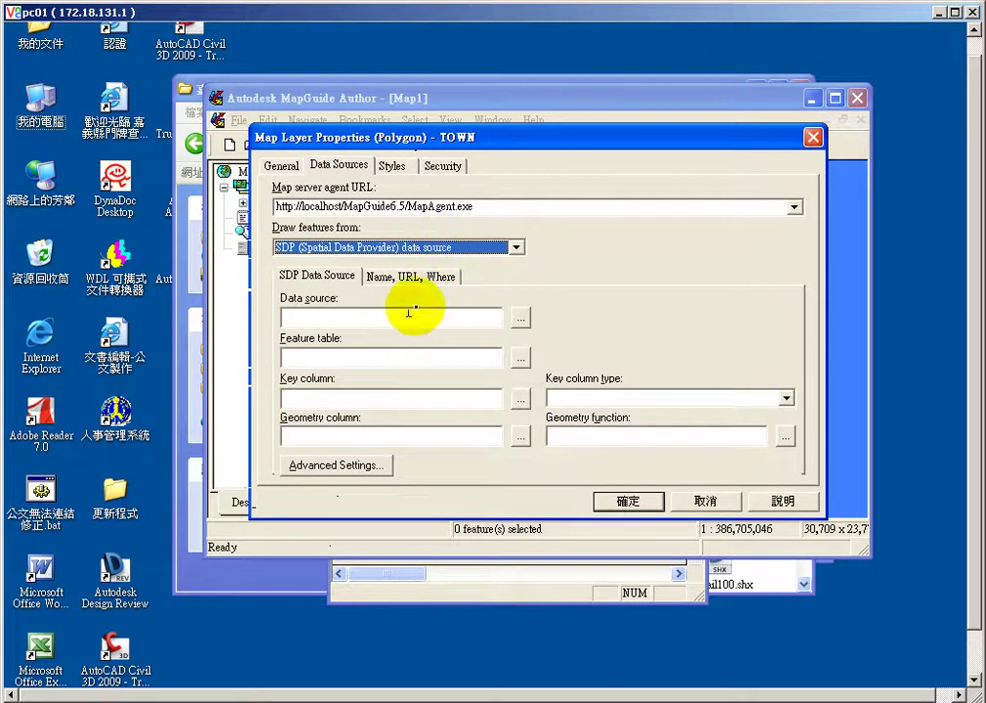
pyautogui.click(518, 317)
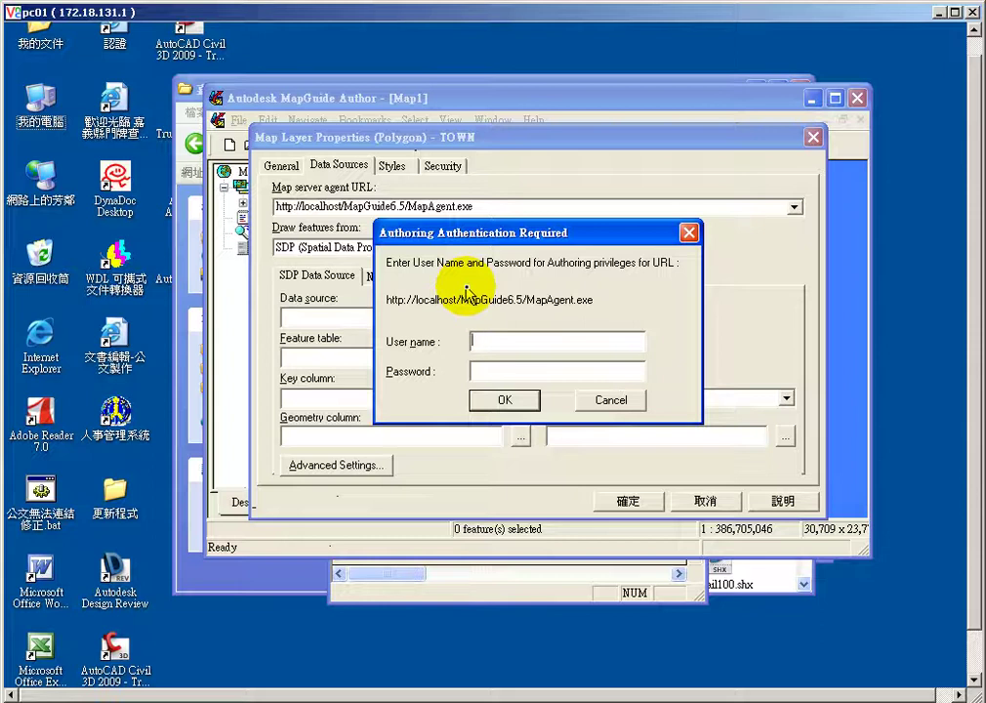
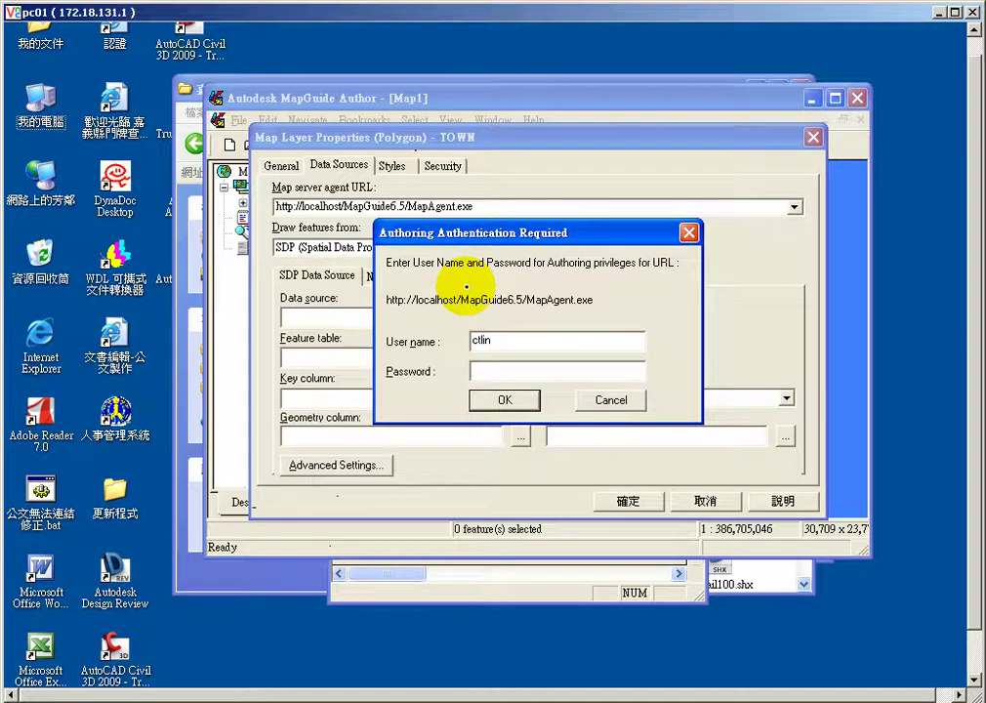
# - Sign in with the authoring user name and password to list the available data sources
pyautogui.press('Tab')
pyautogui.write('*******')
pyautogui.click(504, 399)
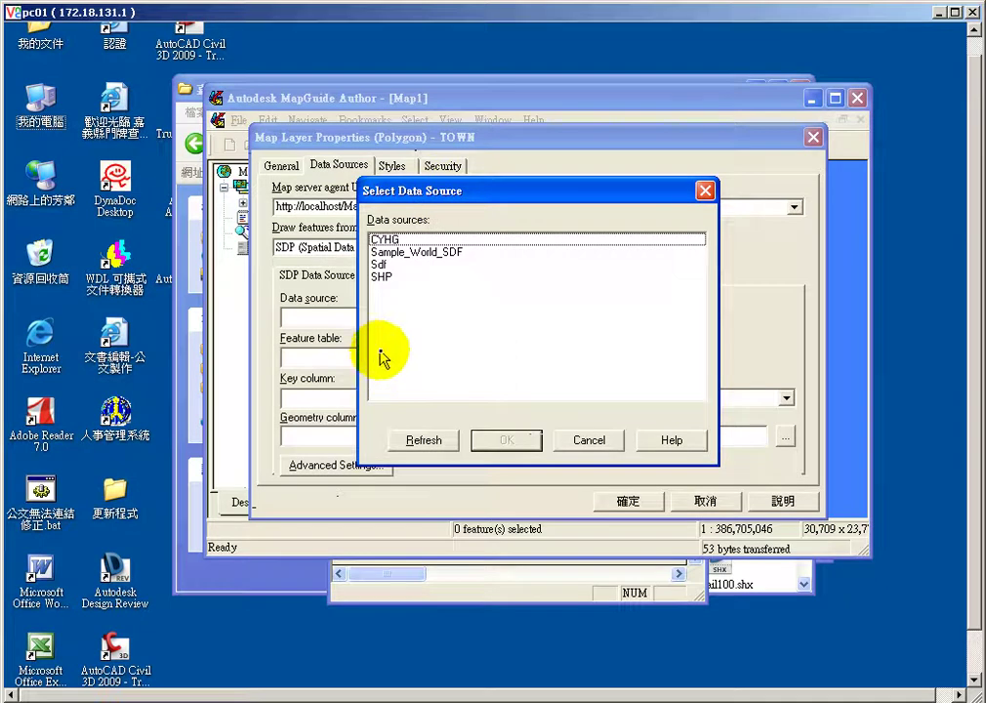
# - Choose CYHG as the TOWN layer's data source
pyautogui.click(386, 239)
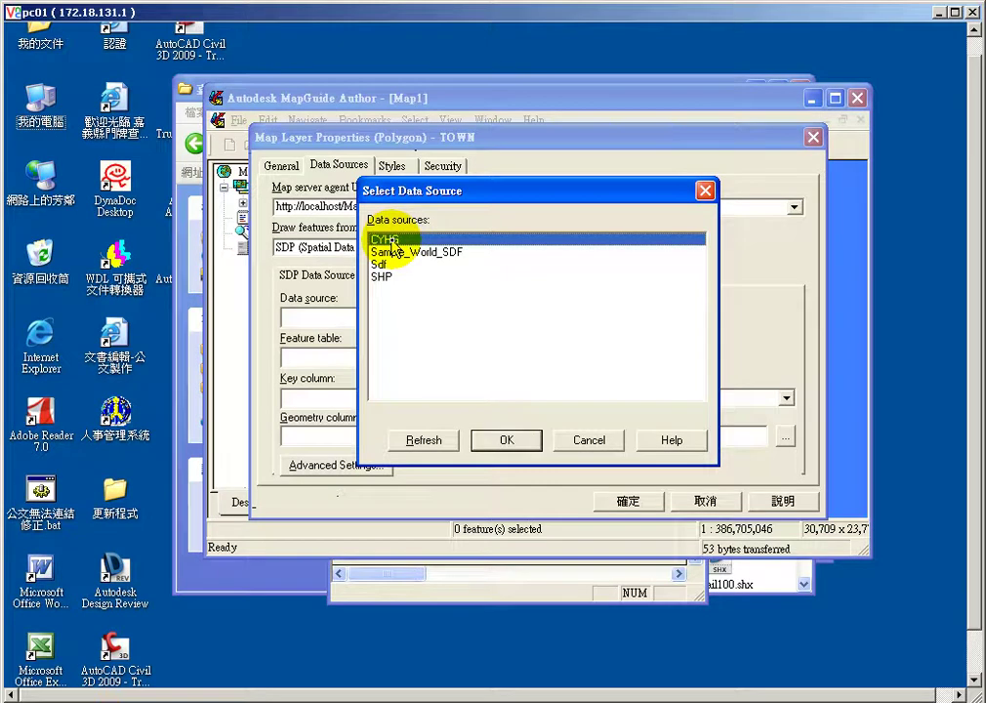
pyautogui.click(504, 440)
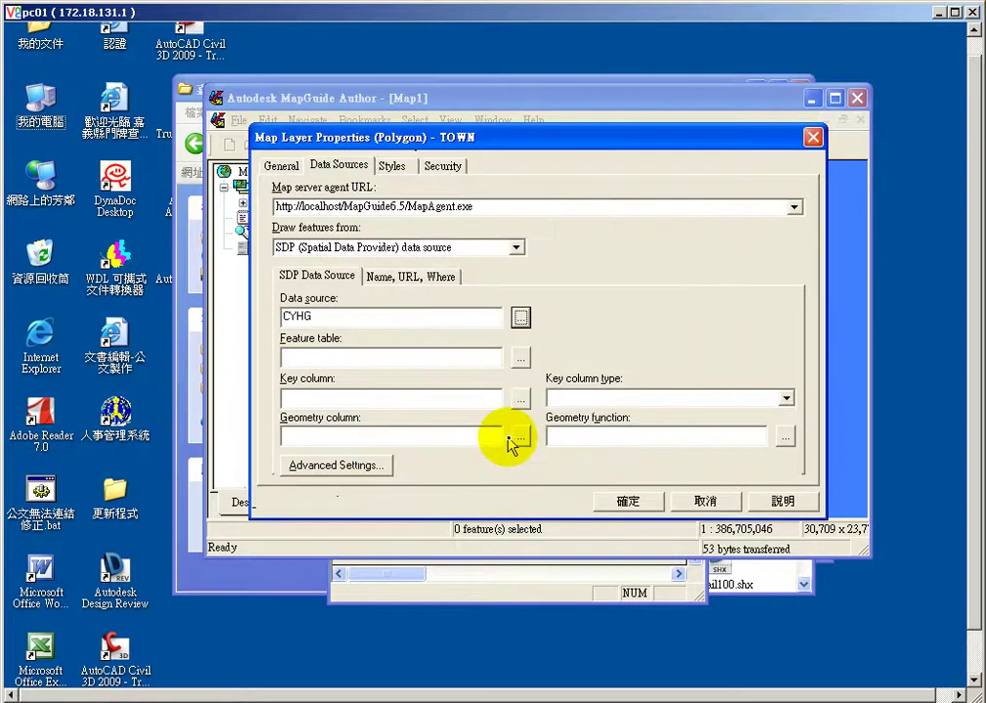
pyautogui.click(297, 357)
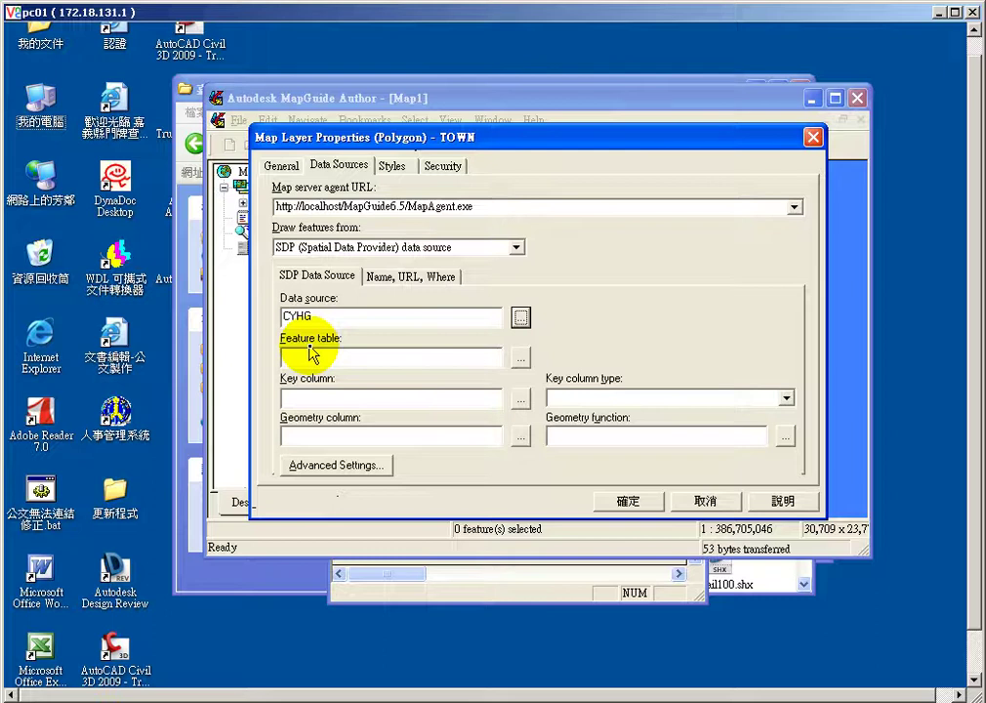
# - Use Qtown100 as the feature table, giving key FEATURE_ID and geometry FEATURE_GEOM
pyautogui.click(522, 358)
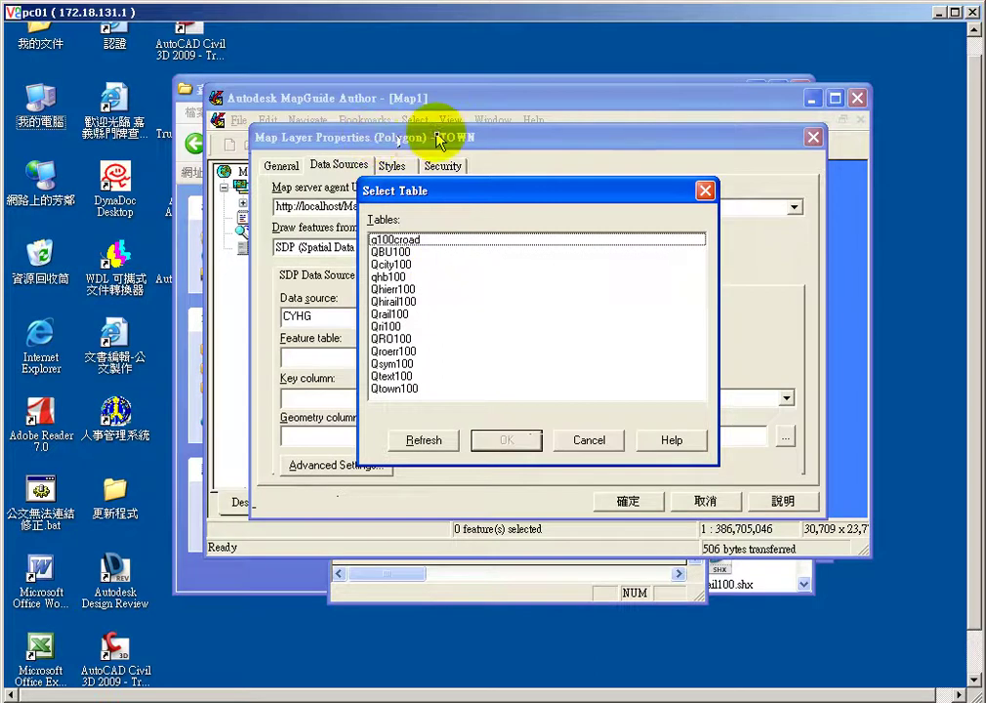
pyautogui.click(408, 390)
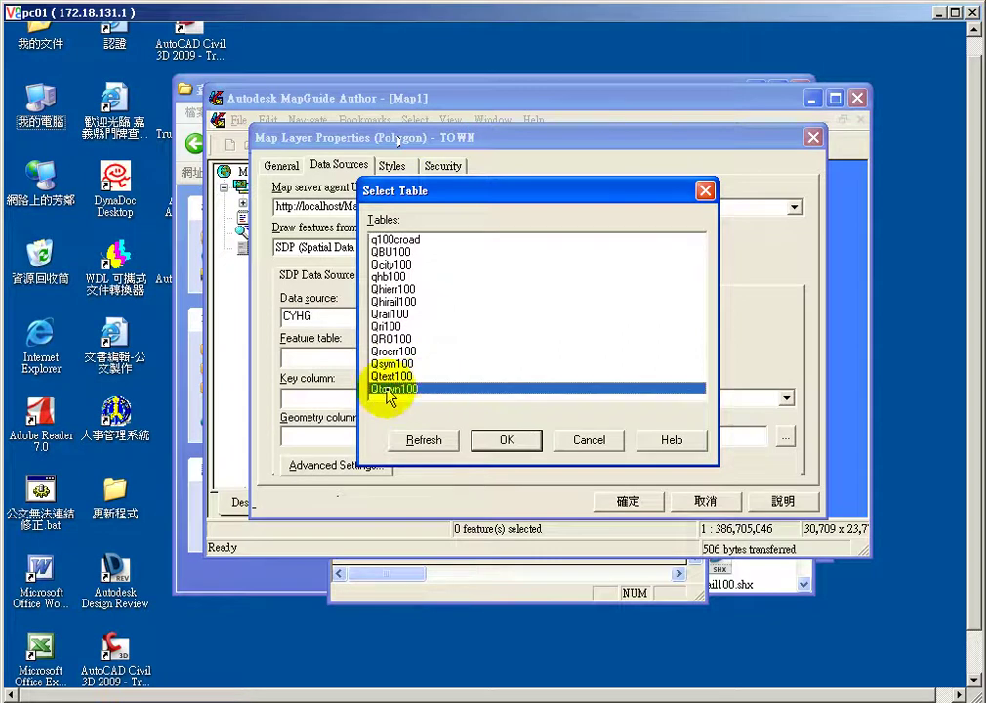
pyautogui.click(500, 436)
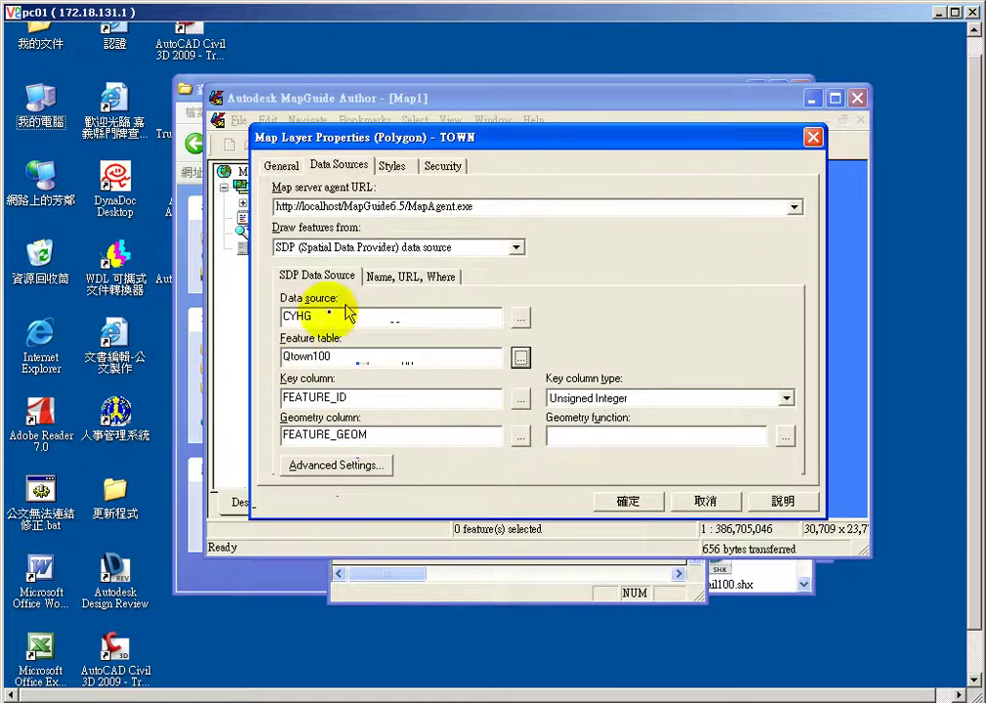
pyautogui.click(420, 279)
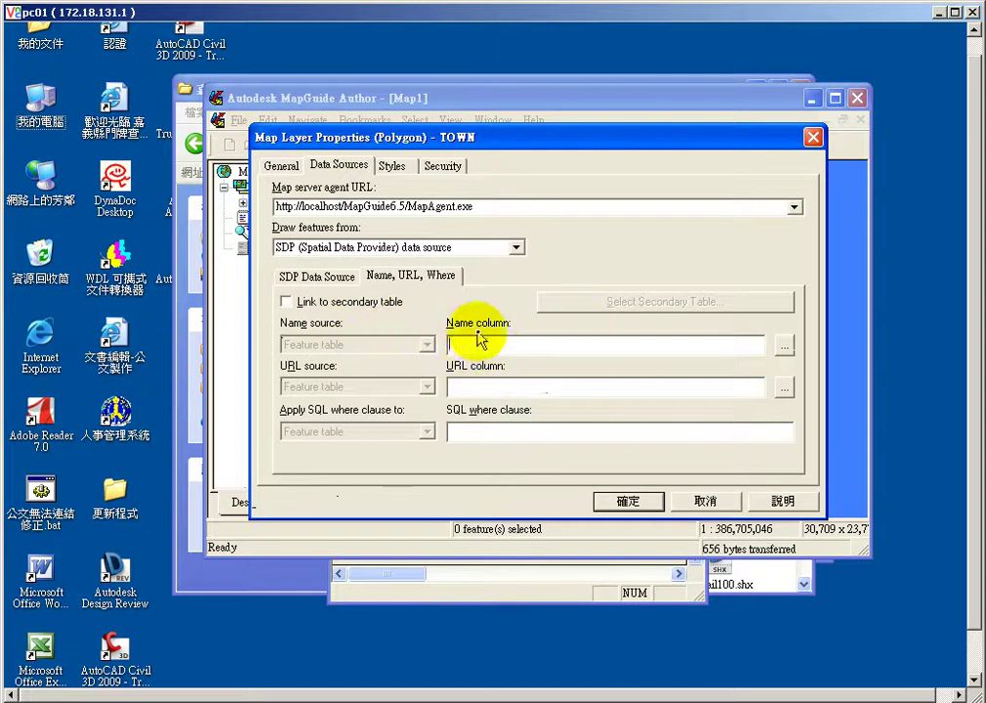
# - Set TOWNNAME as the name column and open the TOWN layer's default polygon style
pyautogui.click(784, 345)
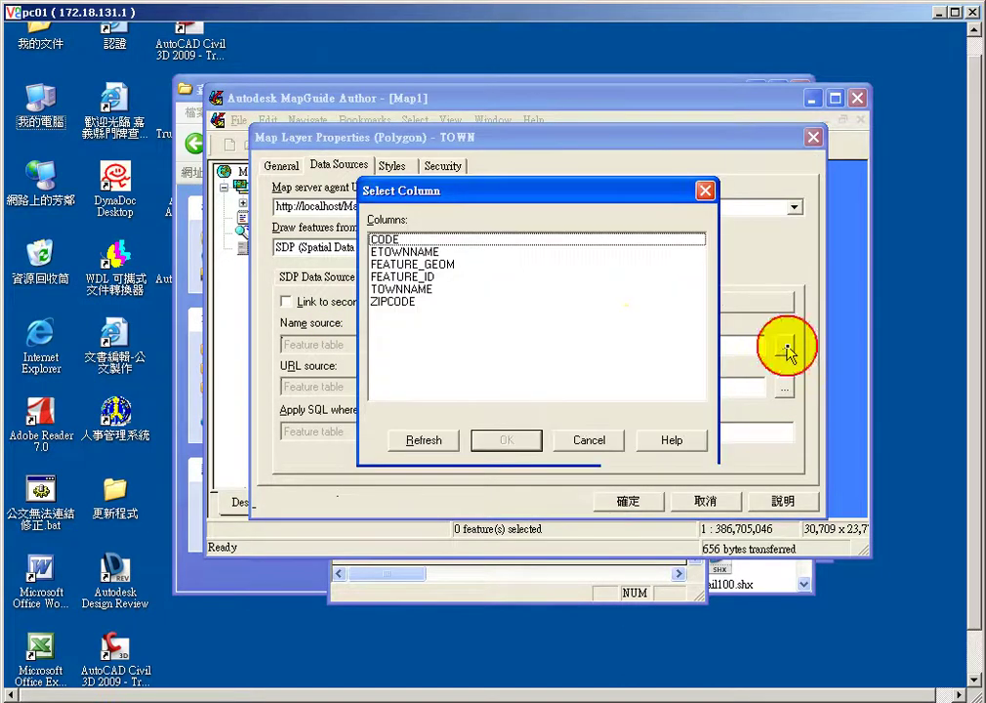
pyautogui.click(418, 289)
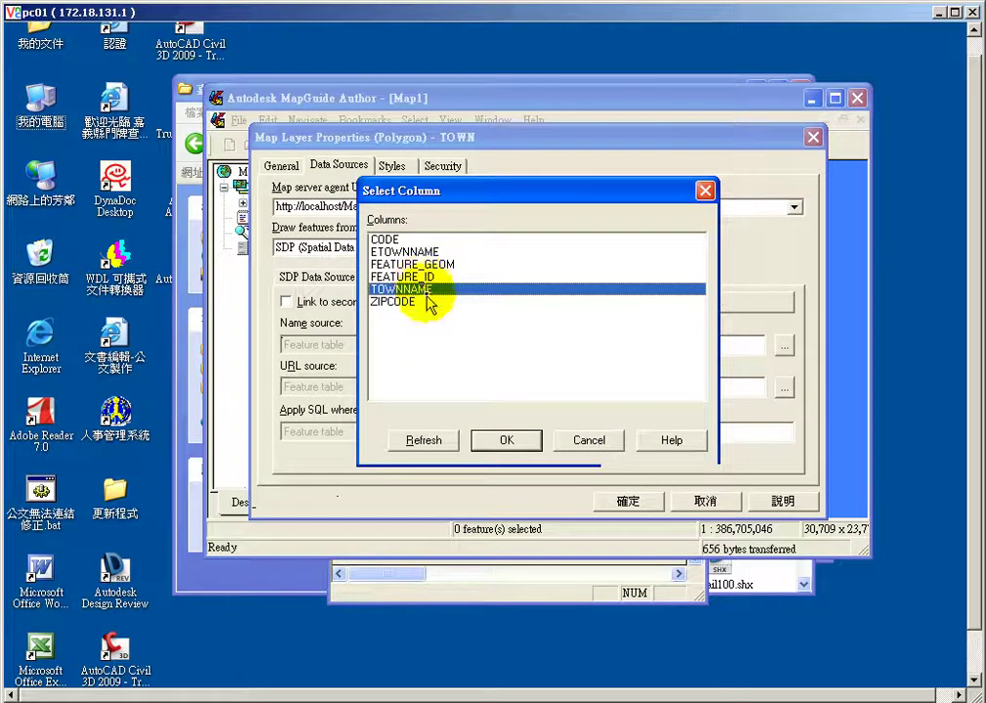
pyautogui.click(504, 440)
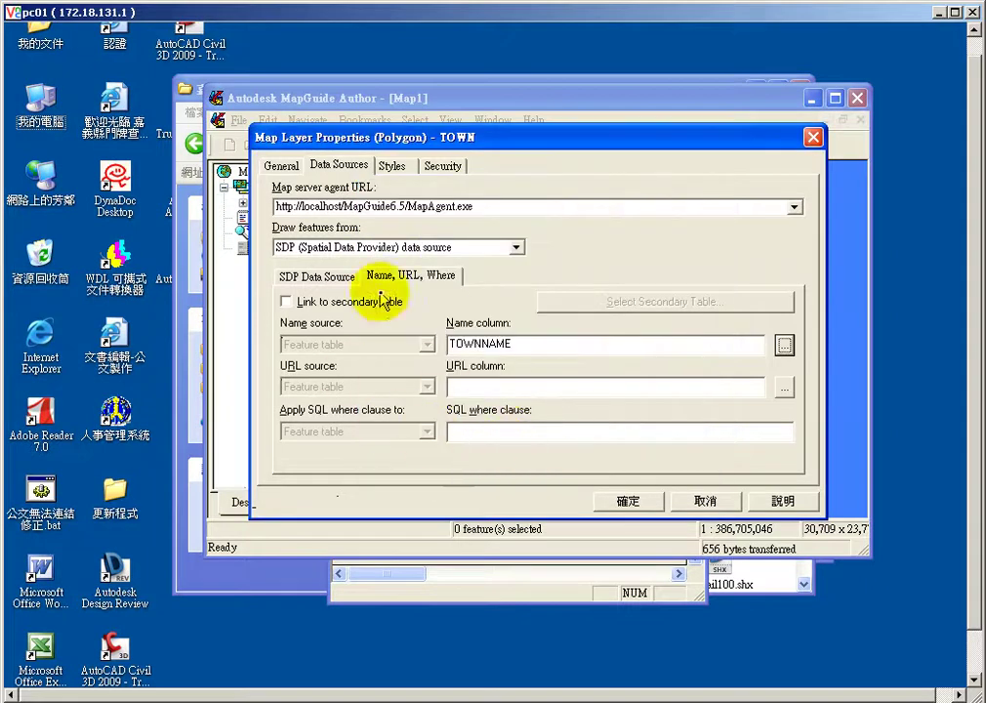
pyautogui.click(399, 170)
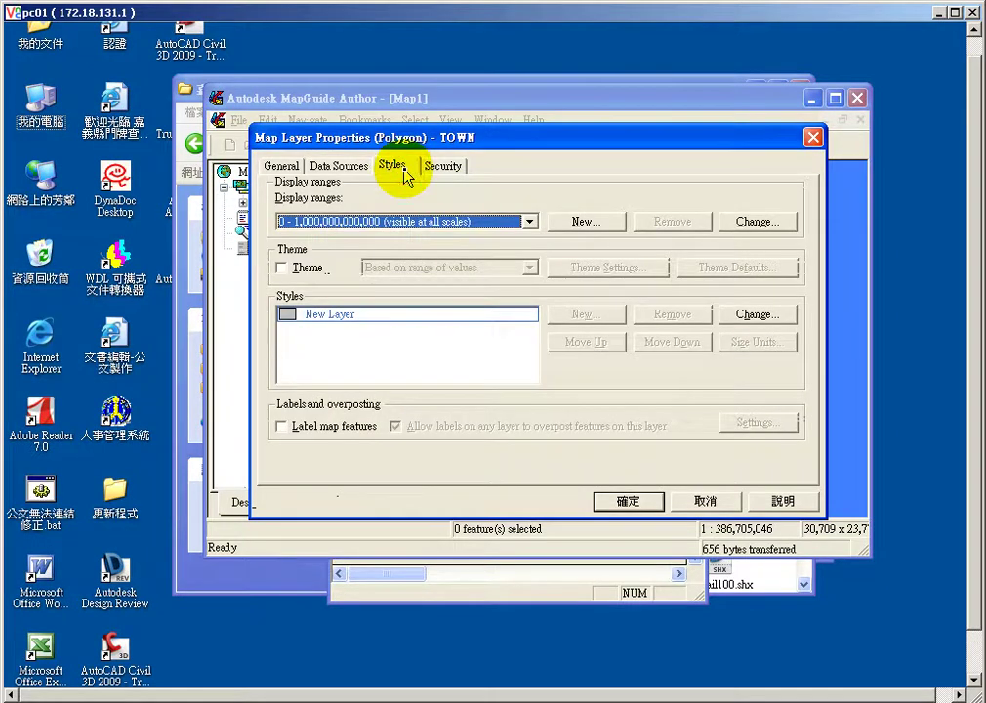
pyautogui.doubleClick(372, 316)
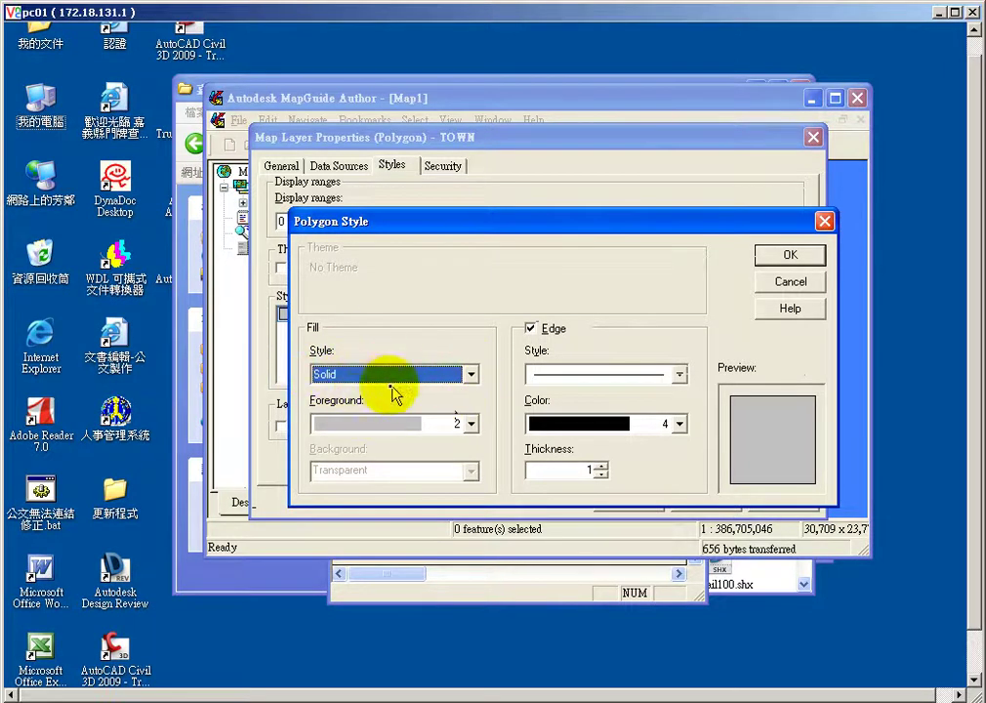
# - Set the TOWN polygon style to fill colour 75, cyan edge colour 8, and LINE14 dash-dot outline
pyautogui.click(470, 423)
pyautogui.moveTo(476, 457)
pyautogui.mouseDown()
pyautogui.moveTo(477, 472)
pyautogui.moveTo(475, 432)
pyautogui.mouseUp()
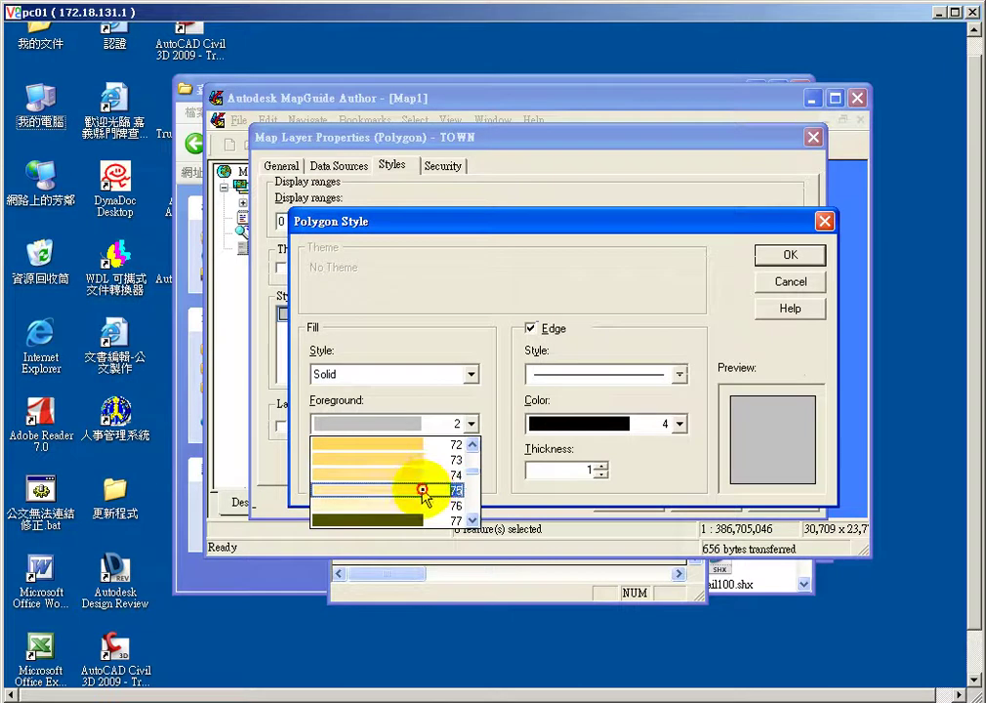
pyautogui.click(426, 490)
pyautogui.click(680, 424)
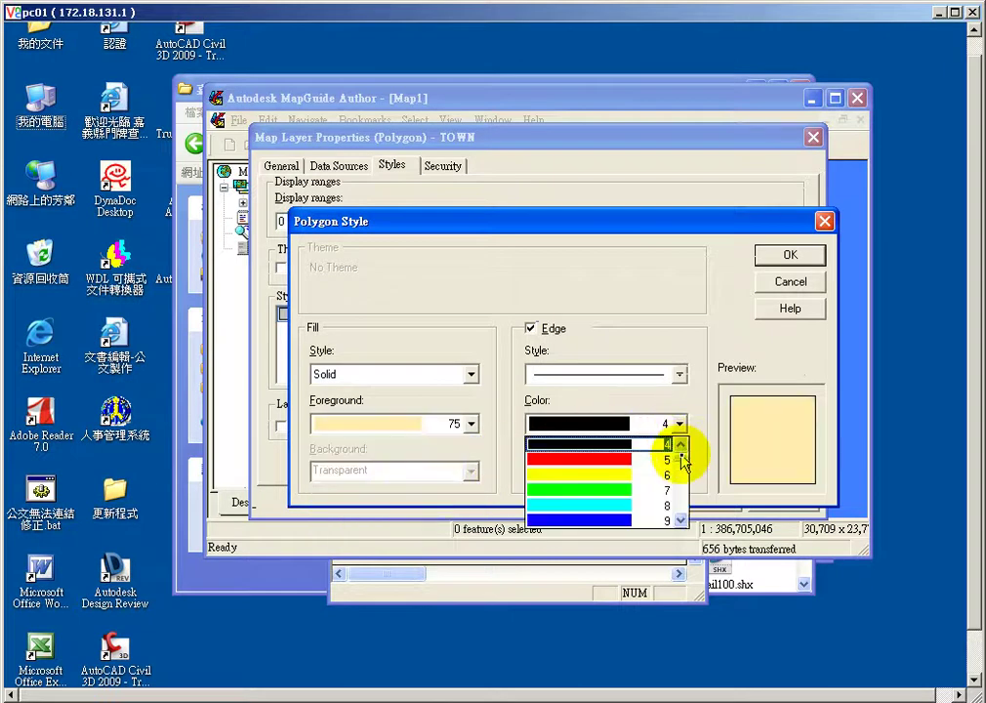
pyautogui.click(625, 506)
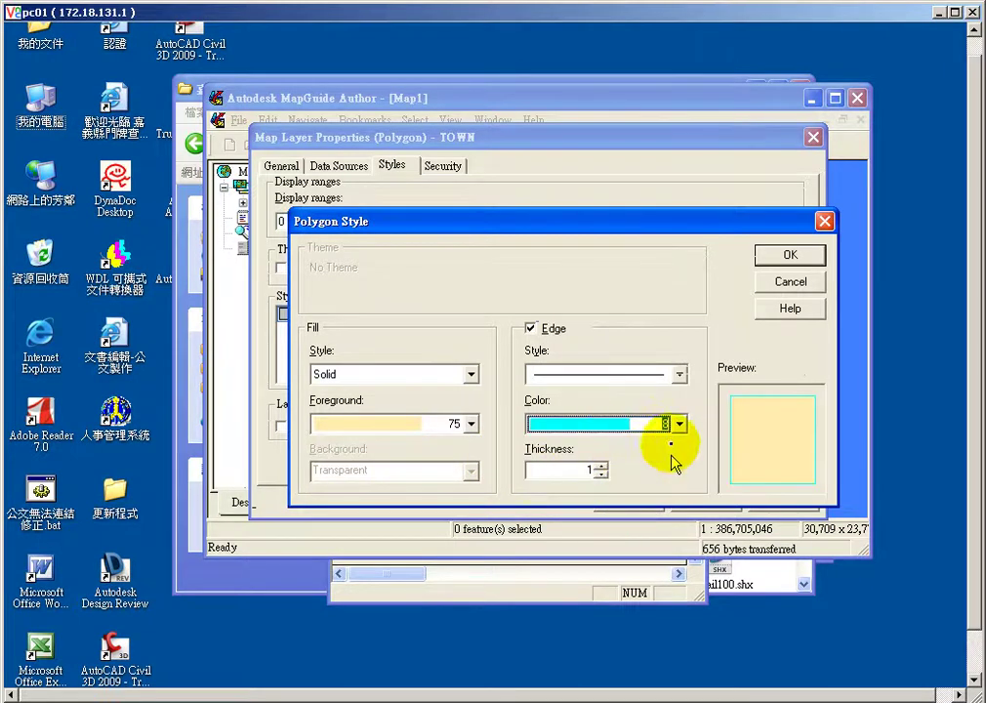
pyautogui.click(682, 376)
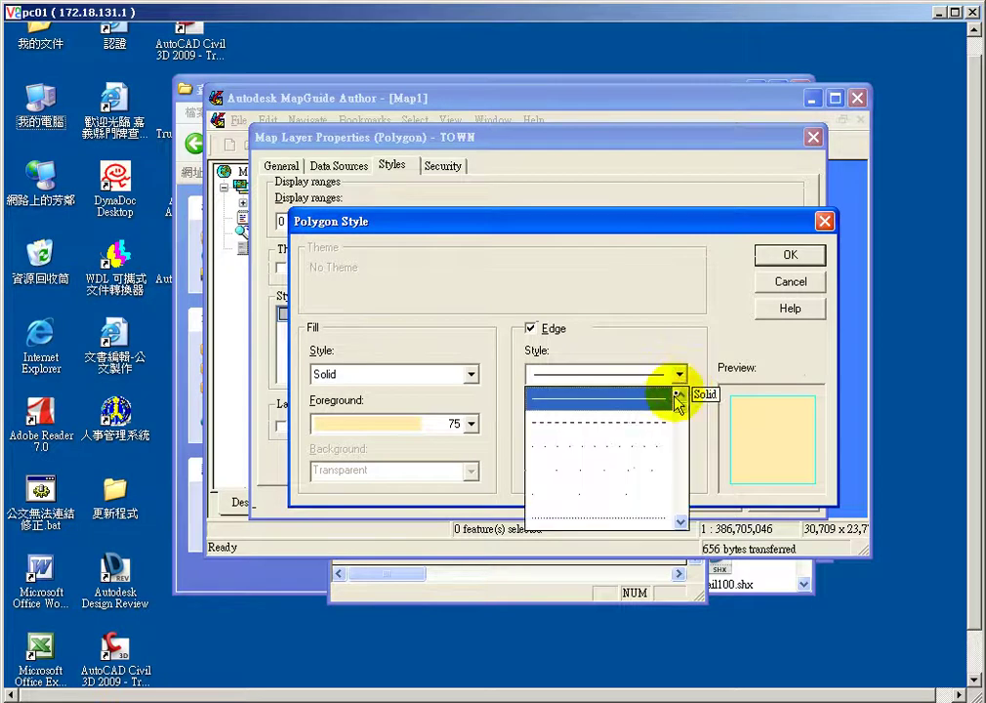
pyautogui.moveTo(677, 414); pyautogui.dragTo(679, 453)
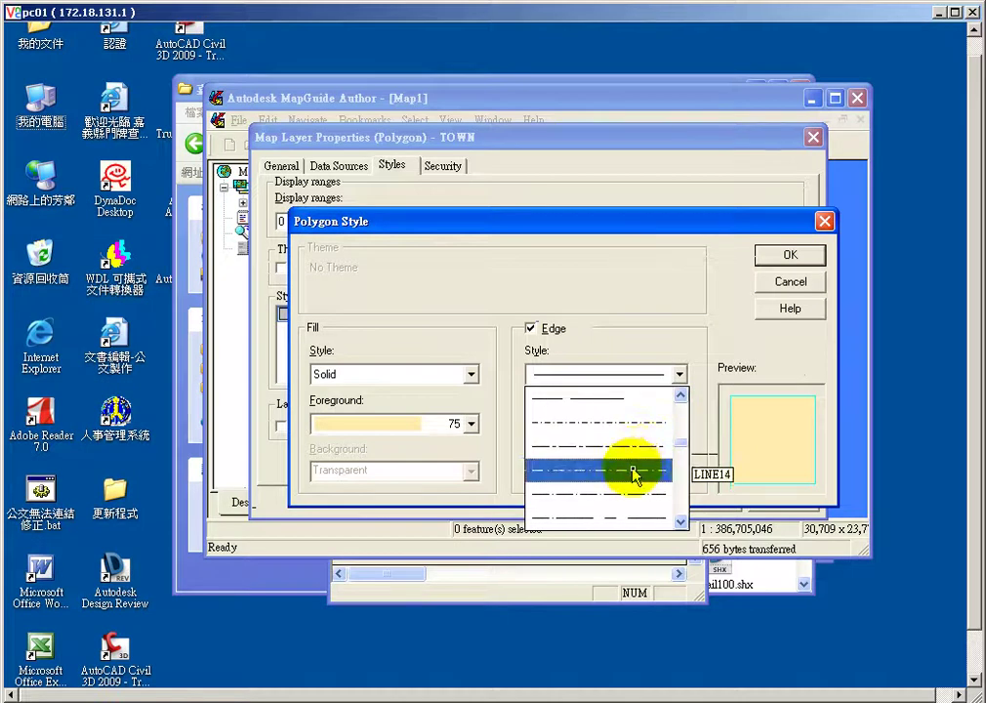
pyautogui.click(630, 469)
pyautogui.click(784, 259)
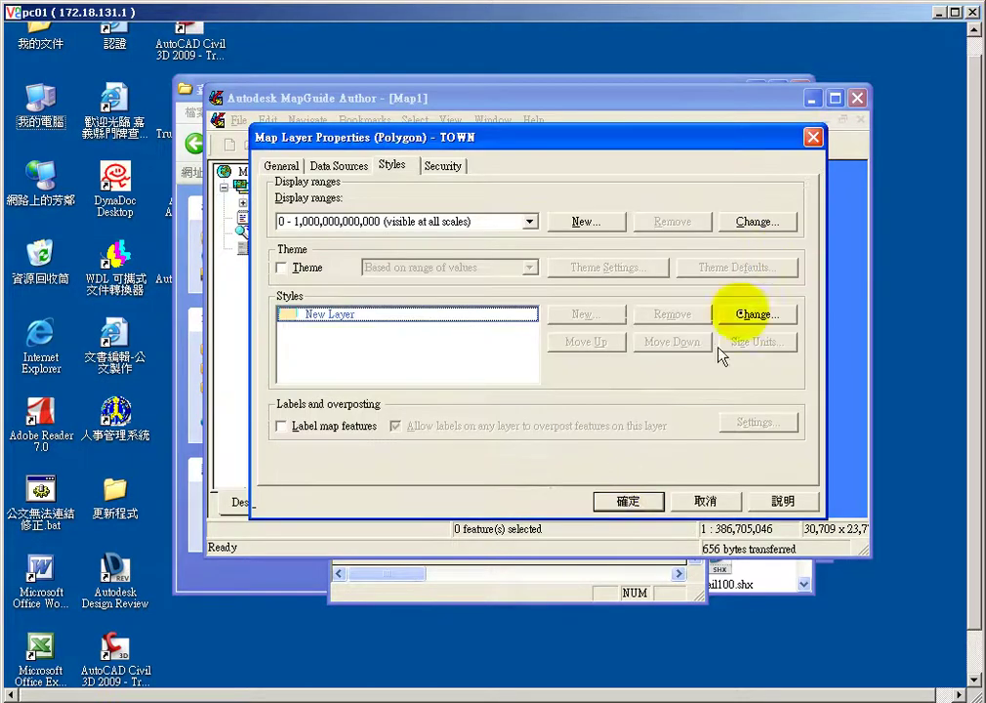
# - Apply the TOWN layer and zoom in step by step onto Taiwan's town polygons
pyautogui.click(625, 504)
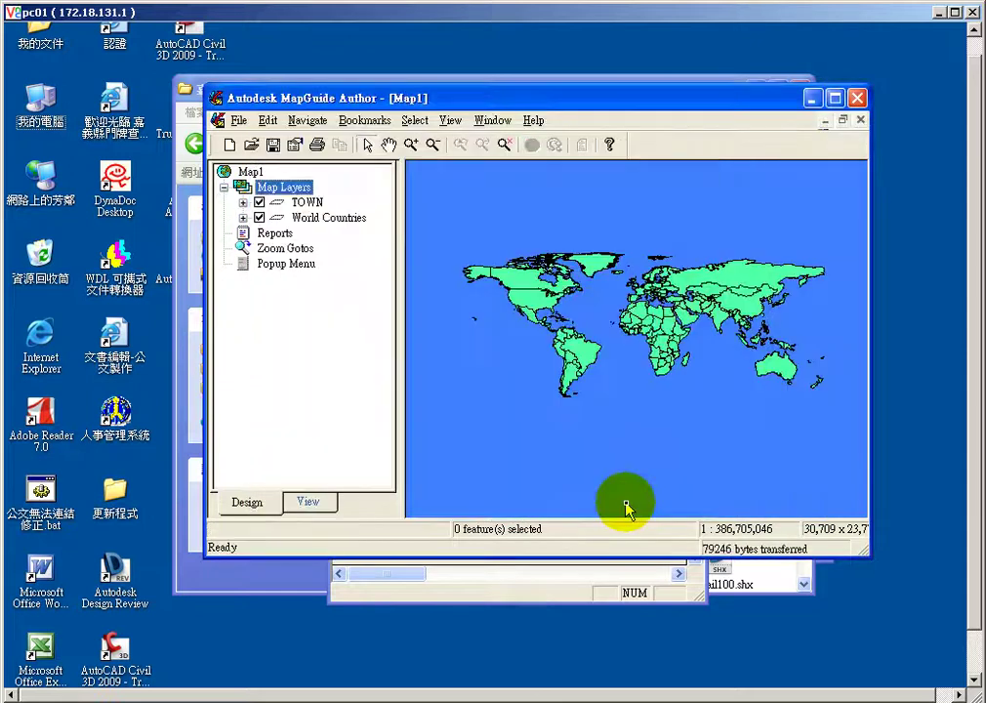
pyautogui.click(414, 147)
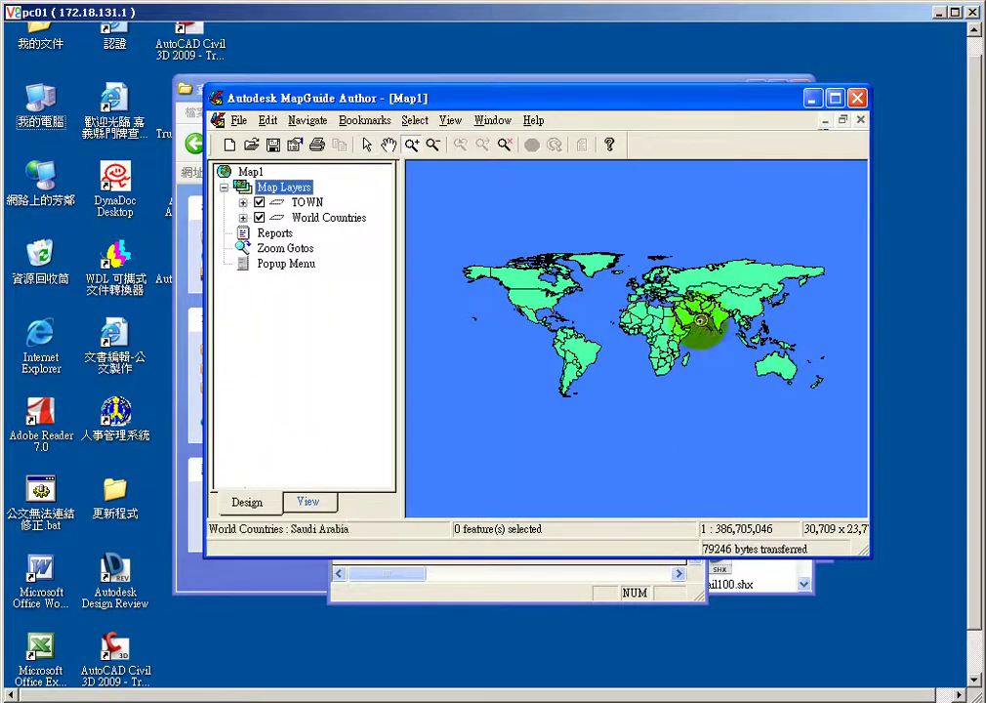
pyautogui.click(775, 332)
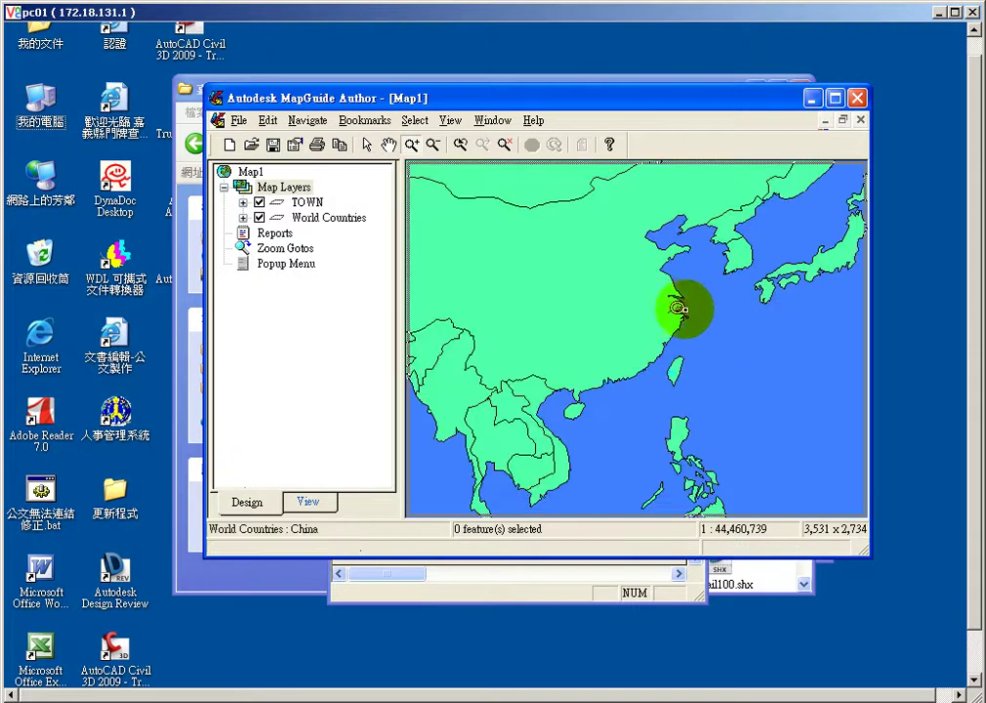
pyautogui.click(680, 385)
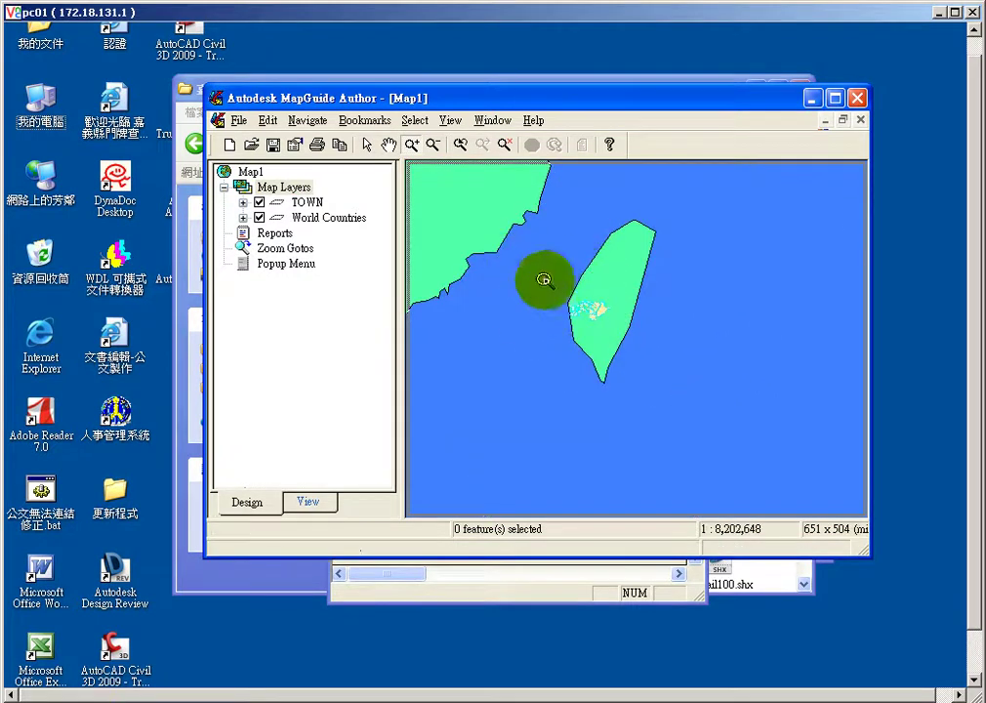
pyautogui.click(640, 351)
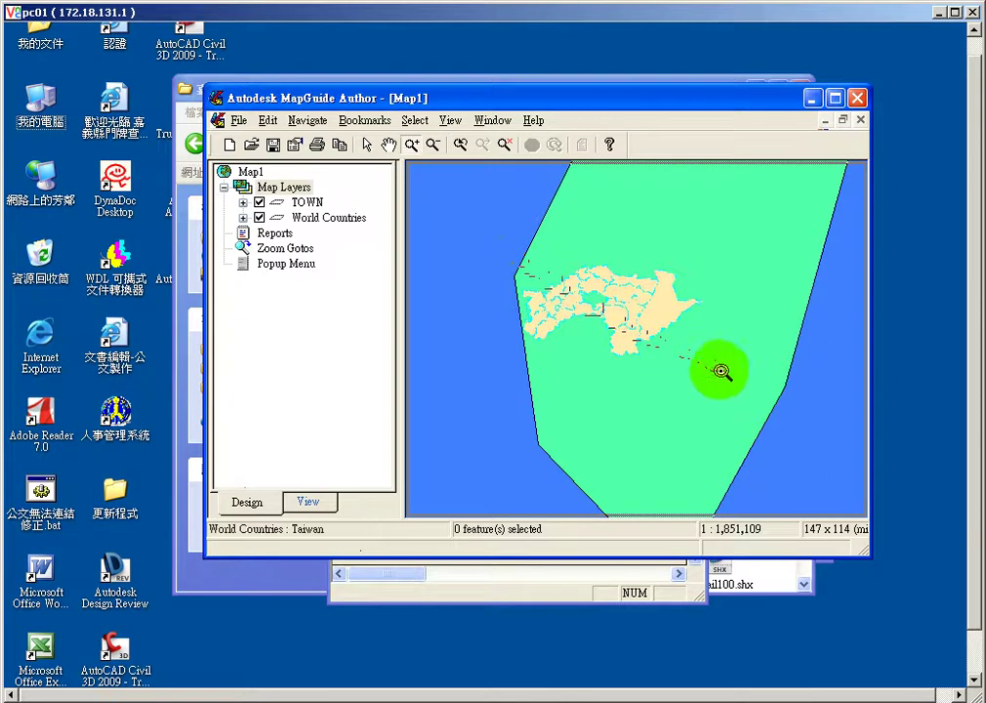
pyautogui.click(611, 305)
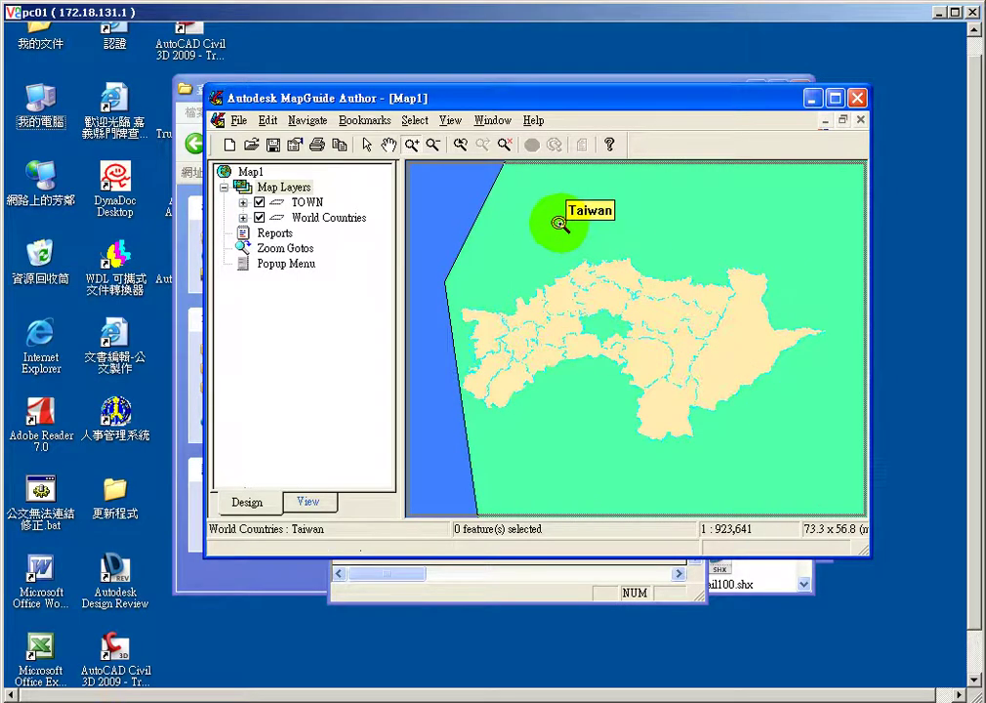
# - Hide the World Countries layer, then collapse and re-expand the Map Layers branch
pyautogui.click(260, 218)
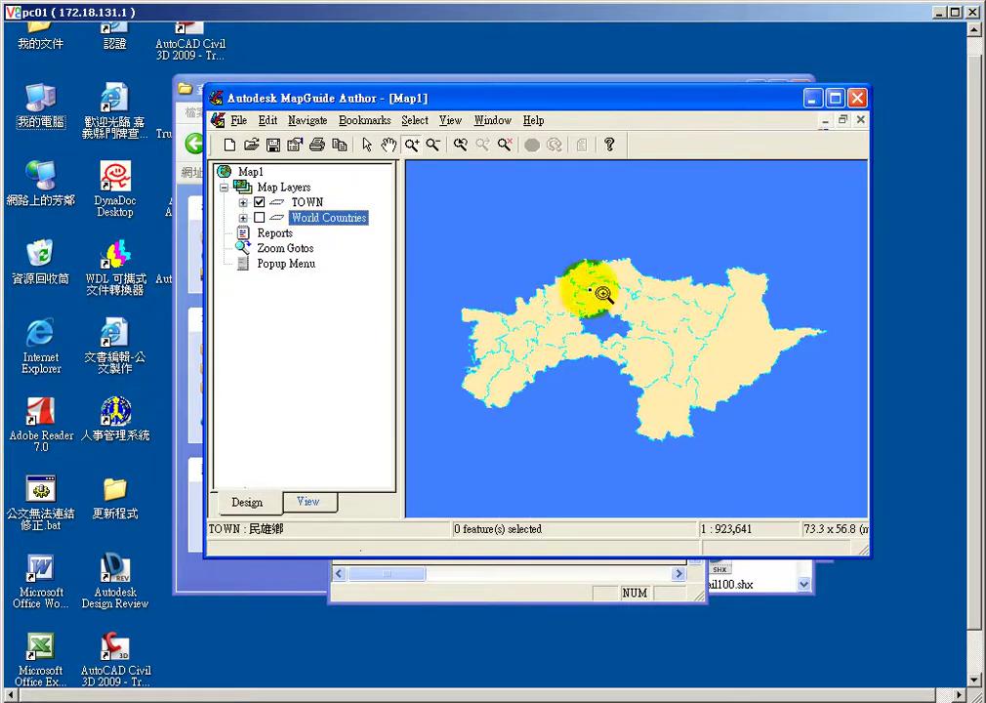
pyautogui.doubleClick(282, 188)
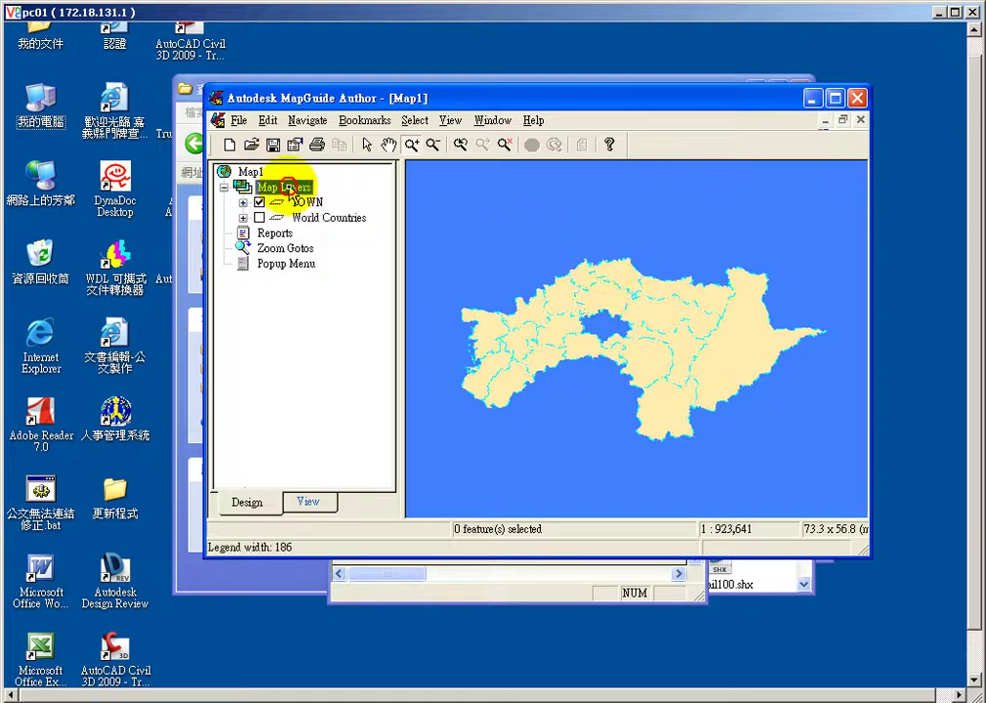
pyautogui.doubleClick(289, 187)
# - Add a new polygon layer under Map Layers for the River data
pyautogui.rightClick(290, 187)
pyautogui.moveTo(466, 196)
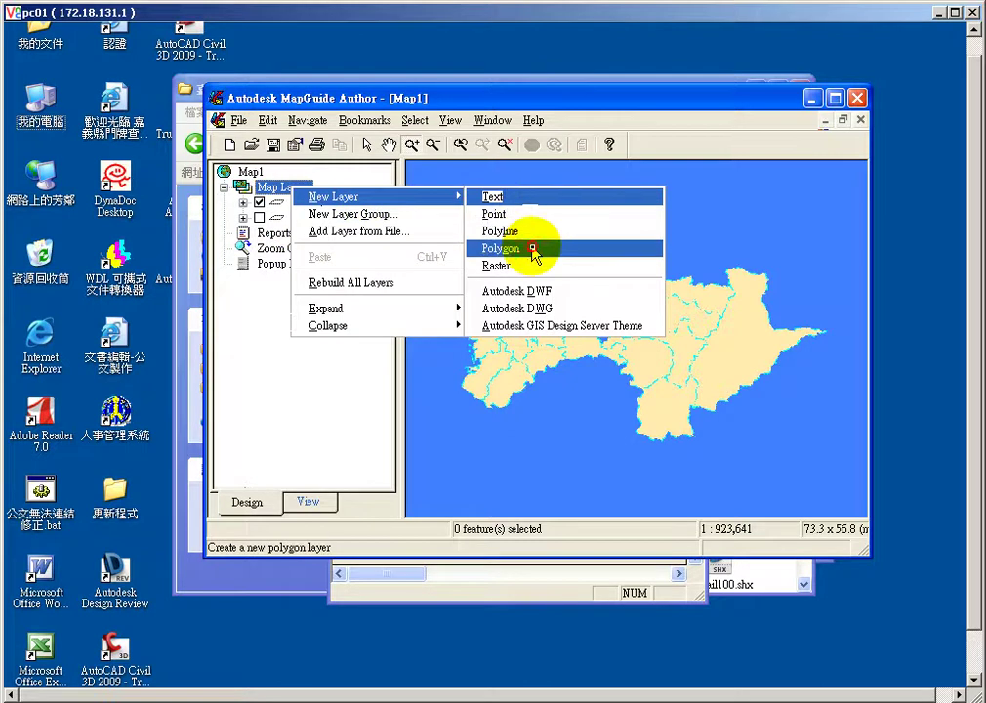
pyautogui.click(533, 252)
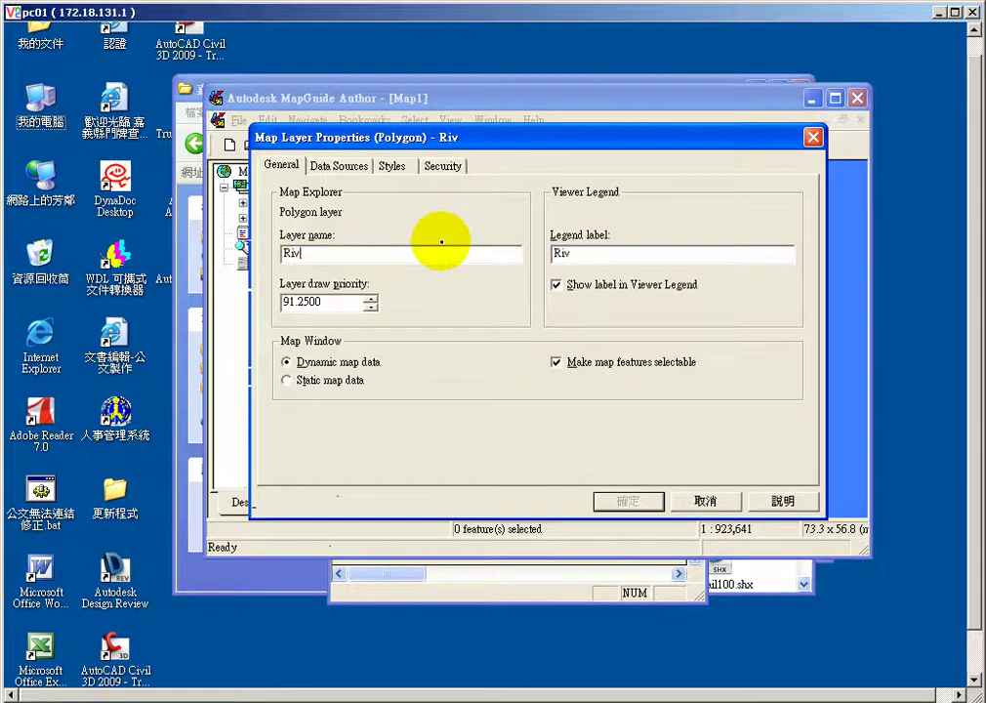
# - Point the River layer at the CYHG data source with feature table Qri100
pyautogui.click(347, 166)
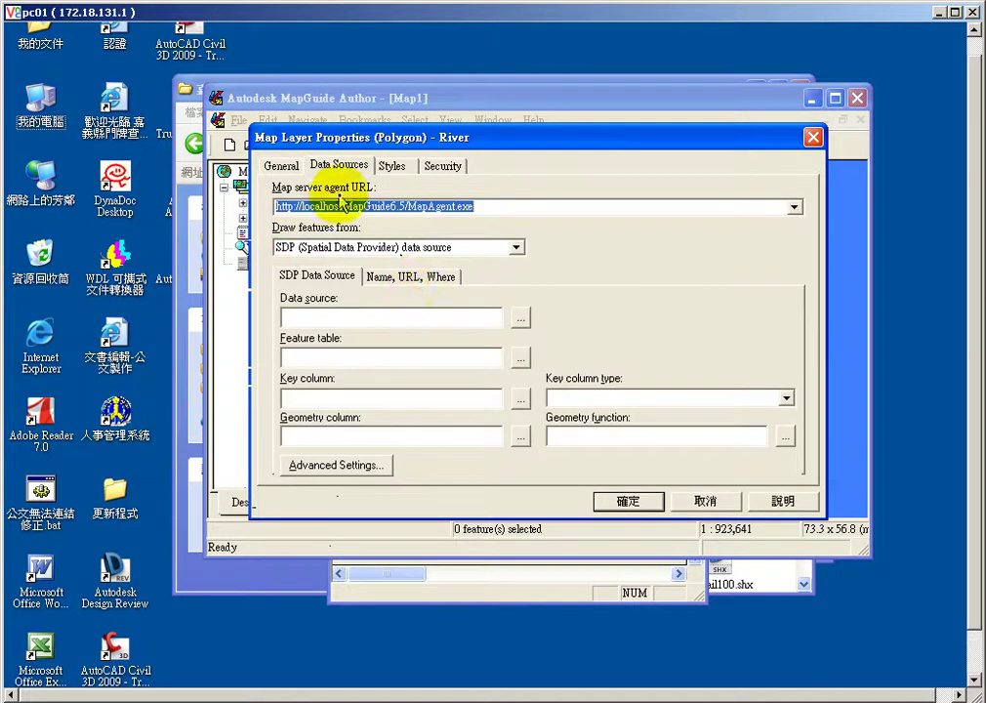
pyautogui.click(522, 318)
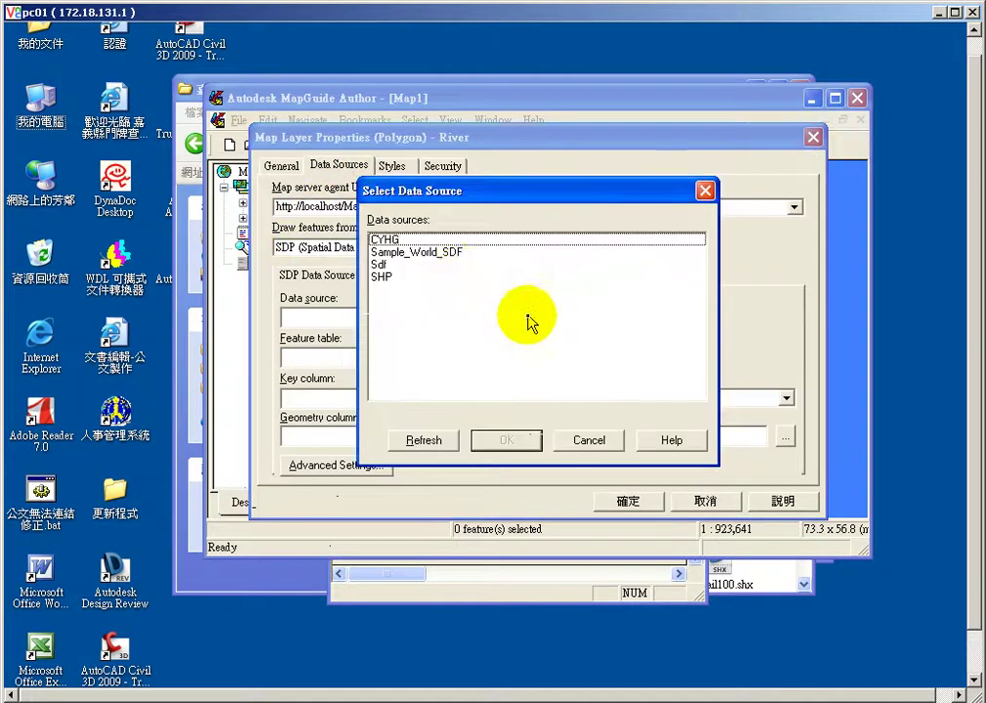
pyautogui.click(392, 240)
pyautogui.click(494, 445)
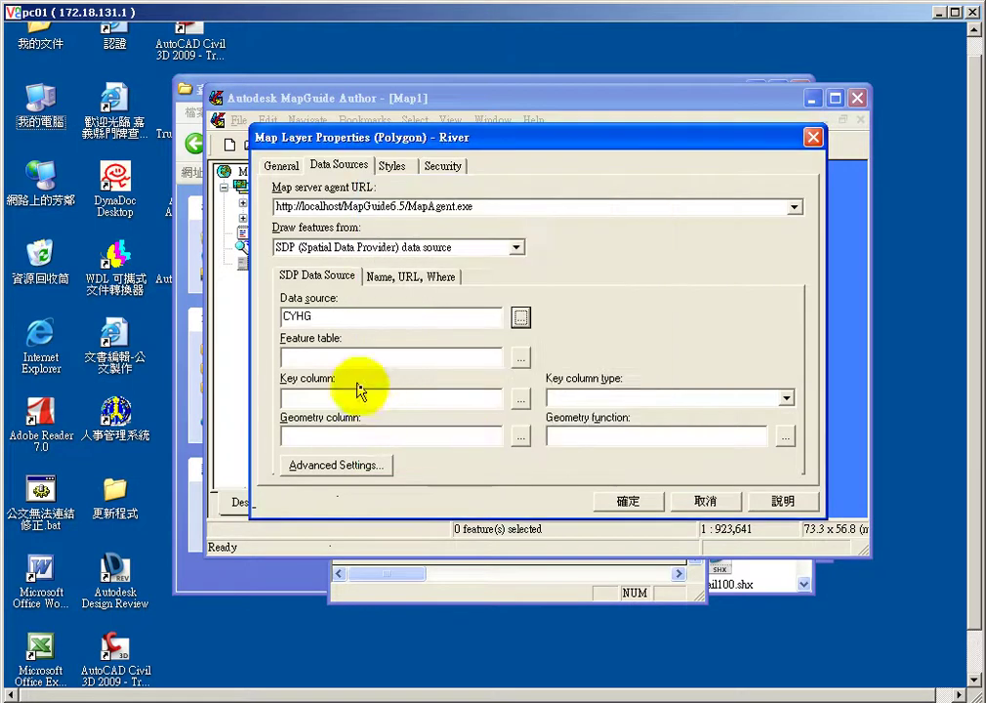
pyautogui.click(517, 358)
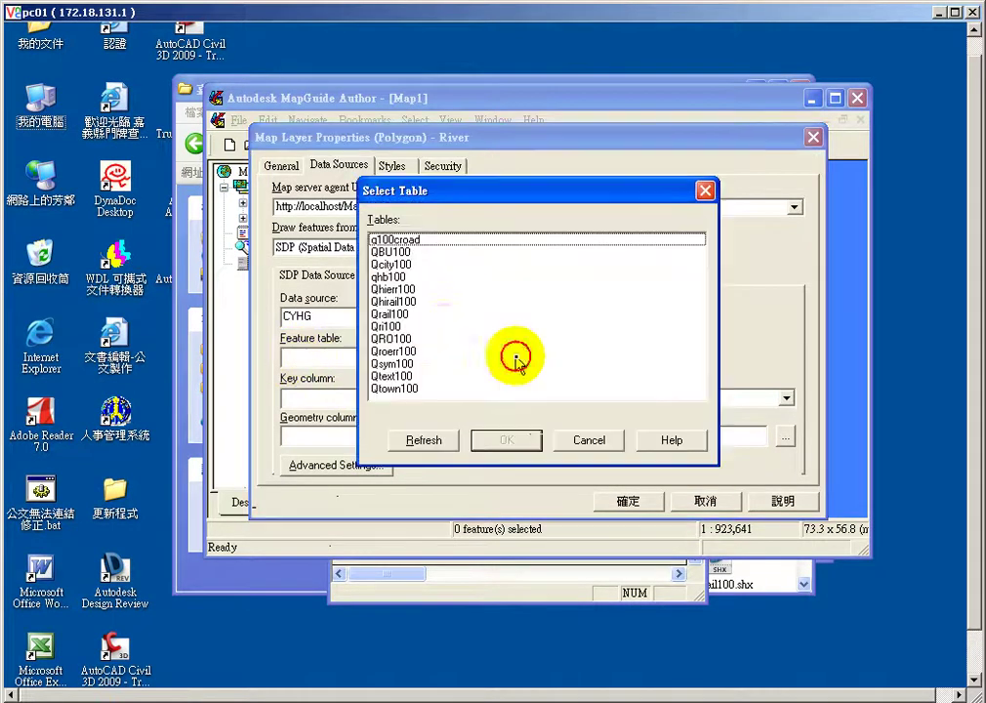
pyautogui.click(399, 326)
pyautogui.click(504, 439)
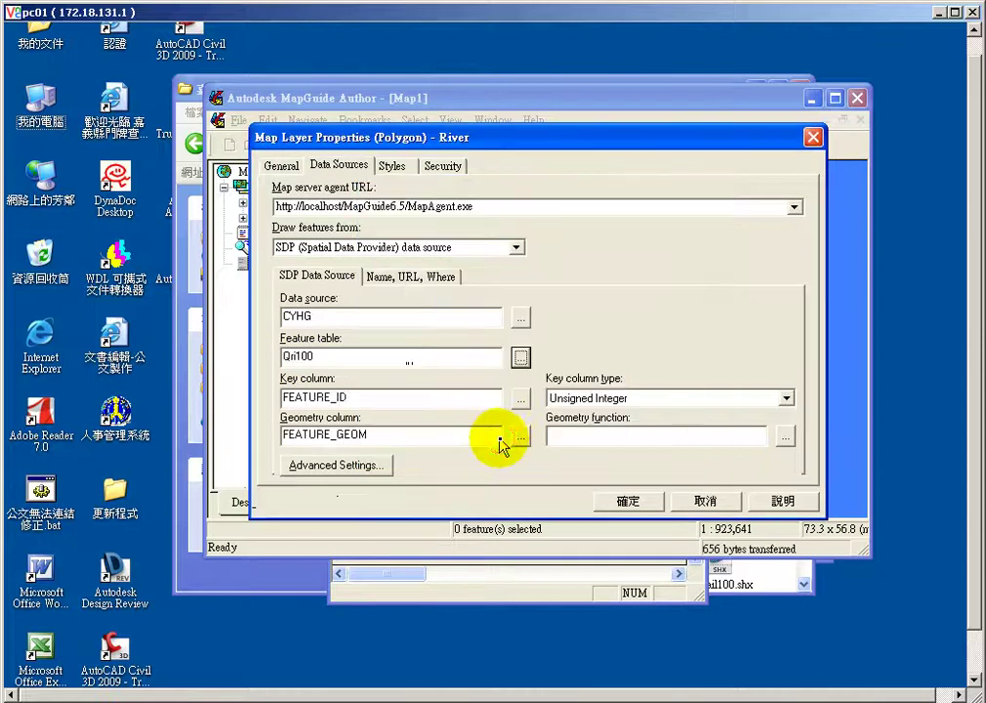
pyautogui.click(391, 166)
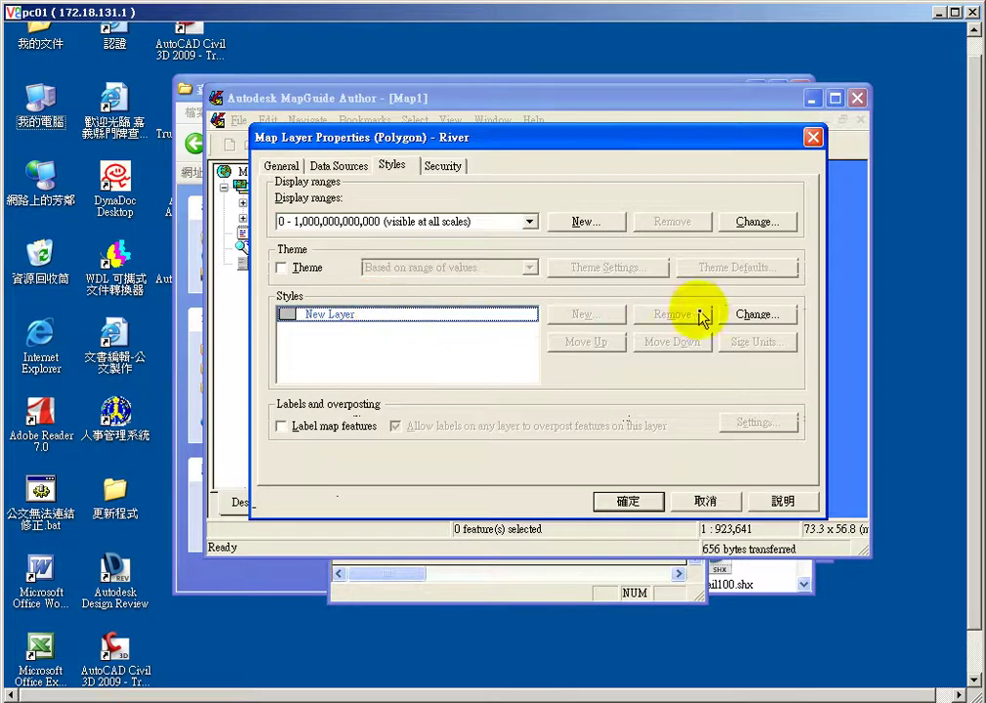
# - Edit the River layer's polygon style to light blue fill 159 with edge colour 155
pyautogui.click(475, 315)
pyautogui.doubleClick(474, 315)
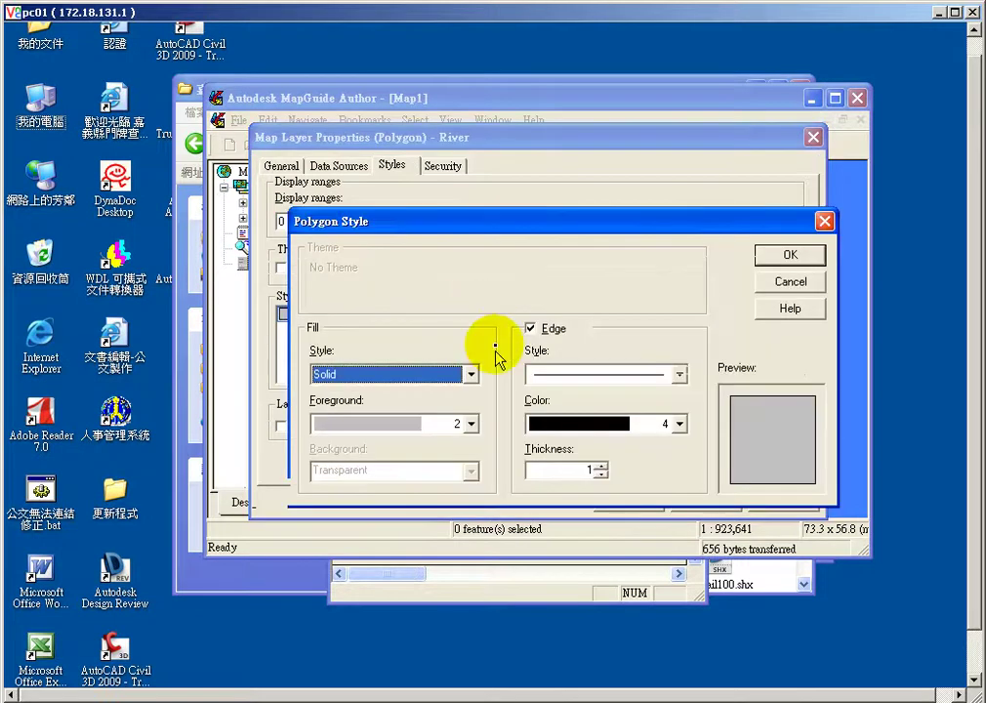
pyautogui.click(472, 424)
pyautogui.moveTo(477, 459); pyautogui.dragTo(480, 495)
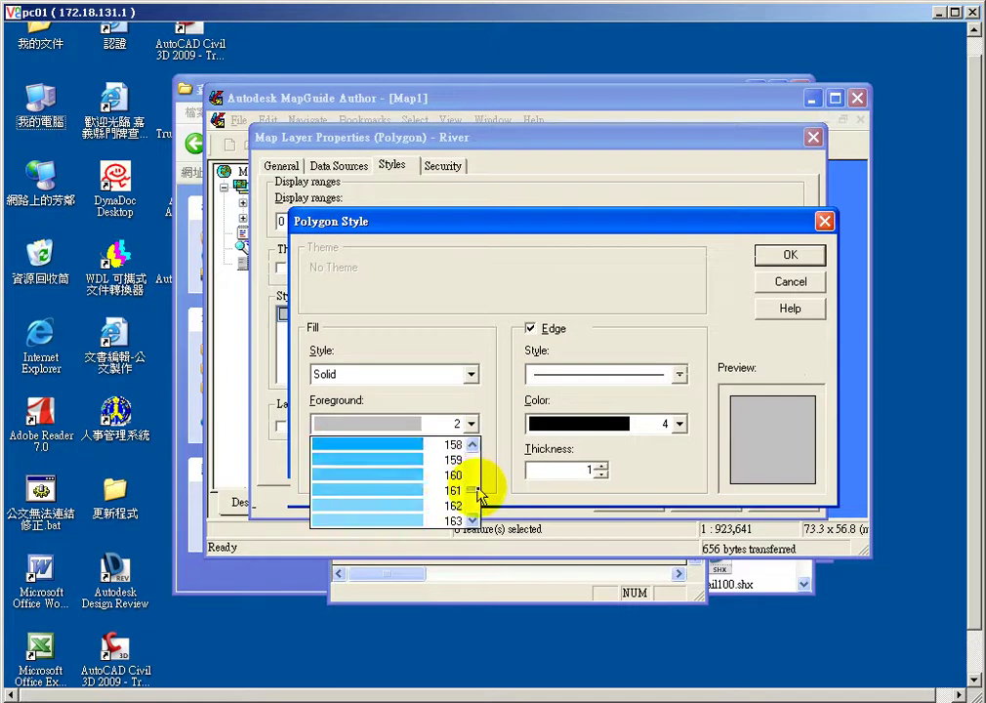
pyautogui.click(420, 458)
pyautogui.click(681, 424)
pyautogui.moveTo(682, 458)
pyautogui.mouseDown()
pyautogui.moveTo(683, 491)
pyautogui.moveTo(685, 475)
pyautogui.mouseUp()
pyautogui.click(656, 474)
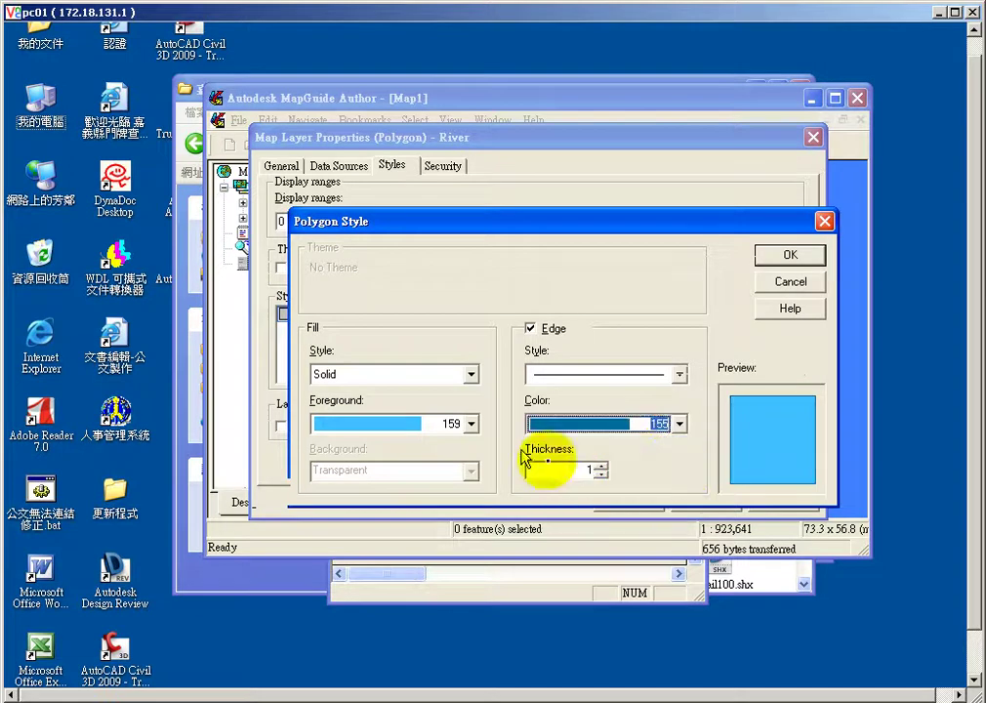
pyautogui.click(766, 256)
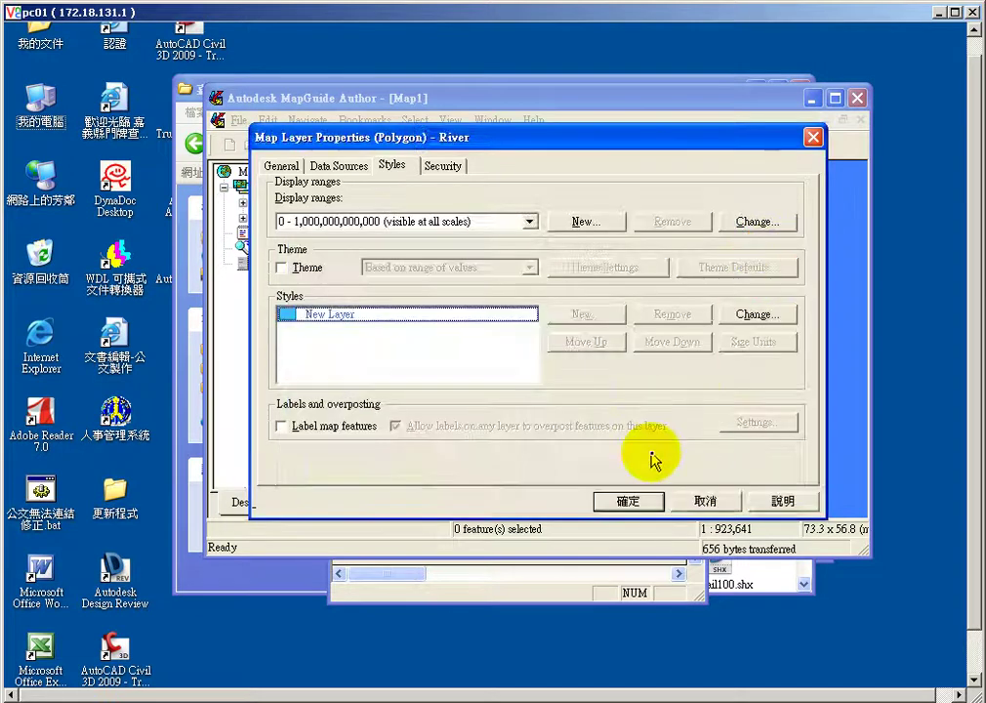
# - Apply the River layer, then add a new polyline layer named Road under Map Layers
pyautogui.click(628, 502)
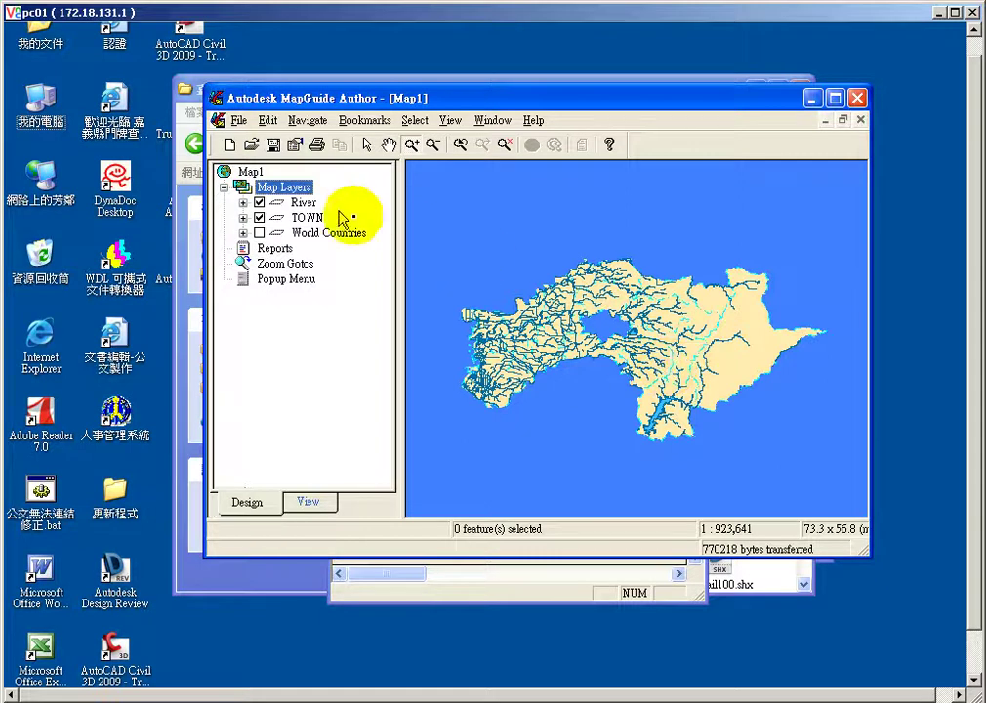
pyautogui.rightClick(305, 190)
pyautogui.moveTo(388, 206)
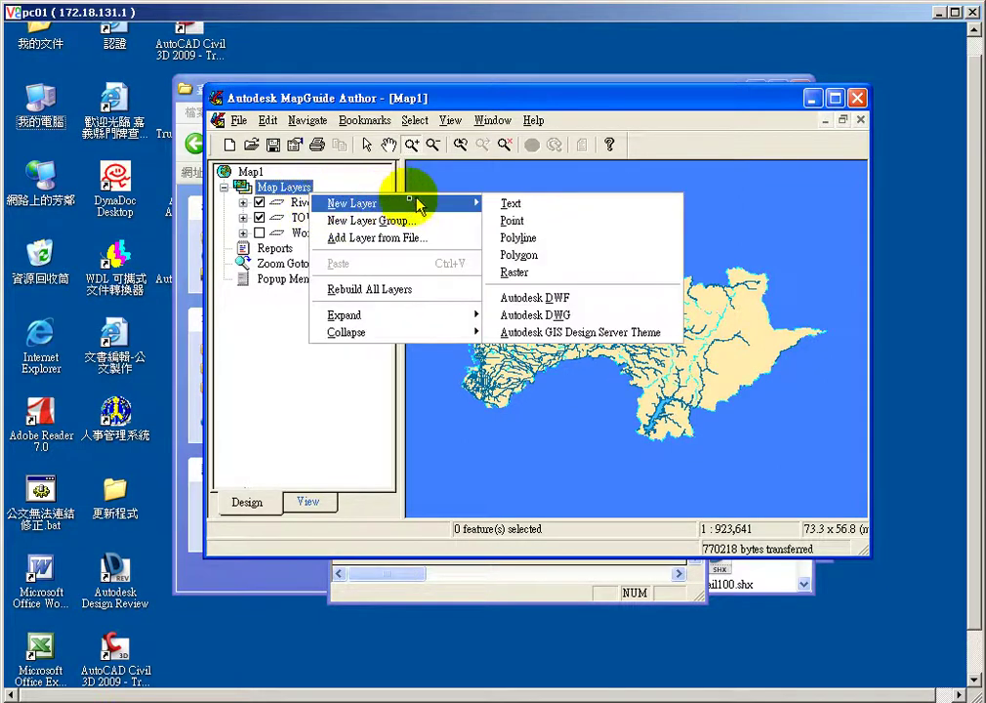
pyautogui.click(467, 202)
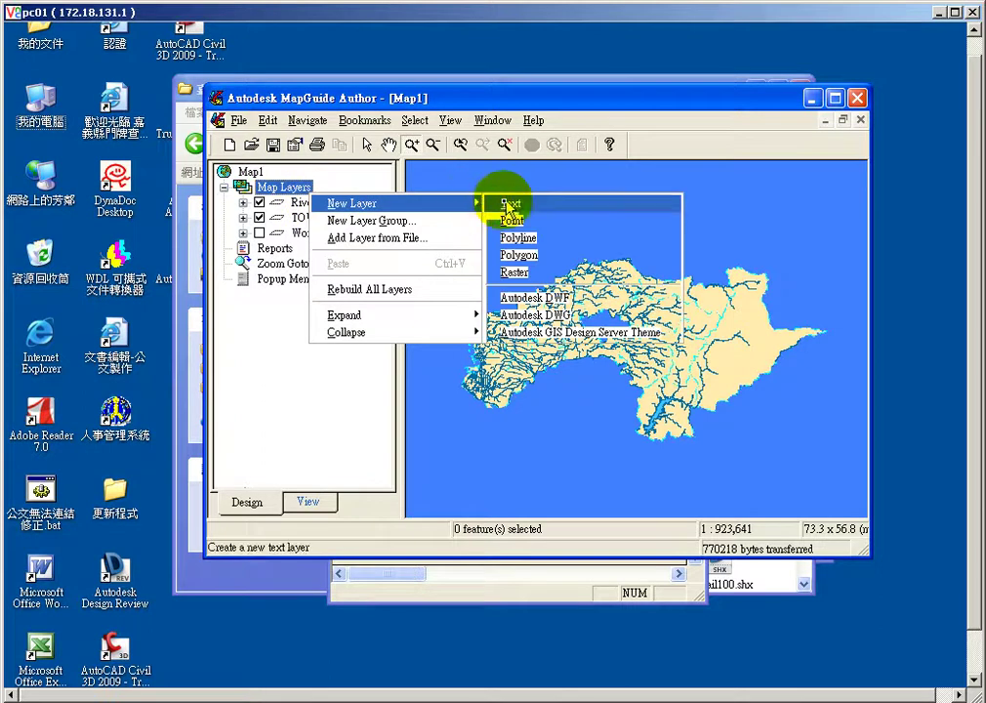
pyautogui.click(525, 243)
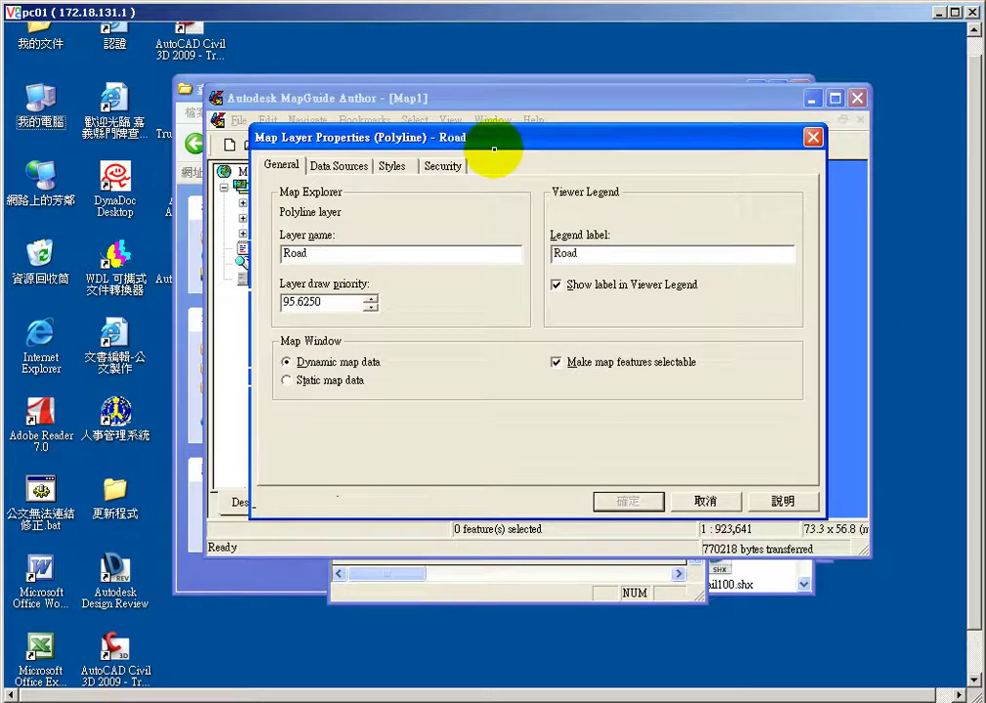
# - Set the Road layer's data source to CYHG with feature table q100croad
pyautogui.click(330, 166)
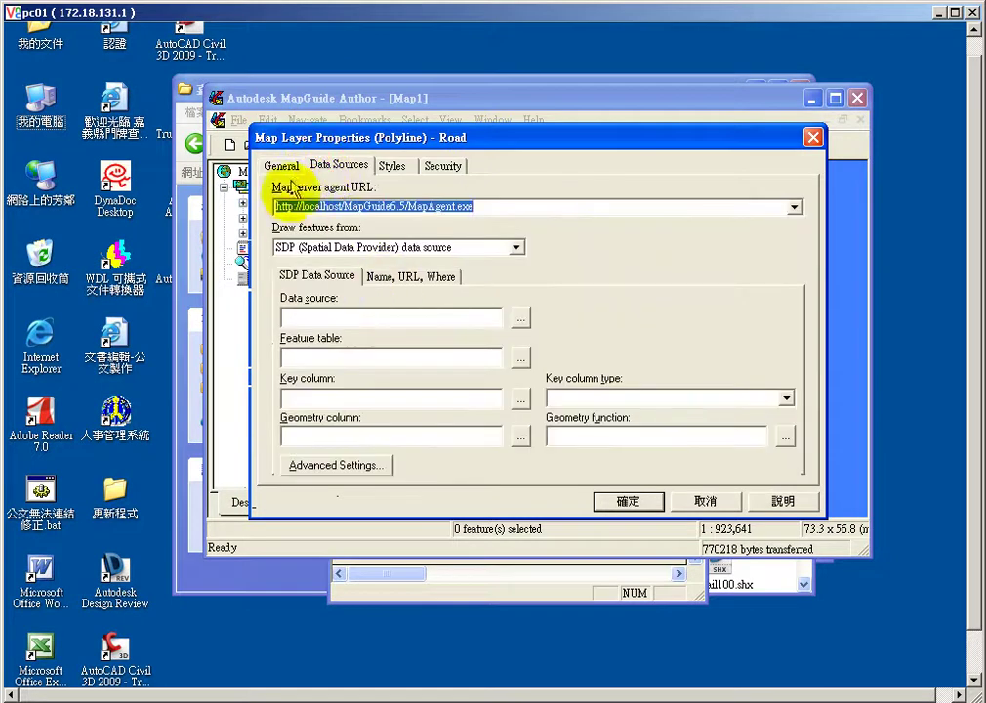
pyautogui.click(520, 317)
pyautogui.click(417, 240)
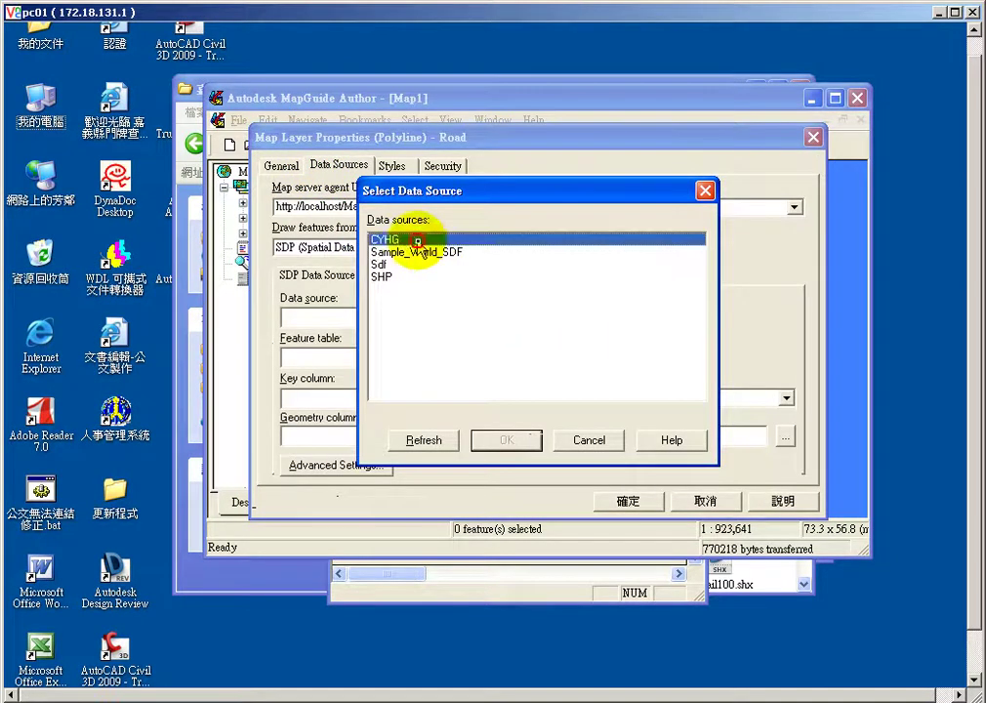
pyautogui.click(500, 438)
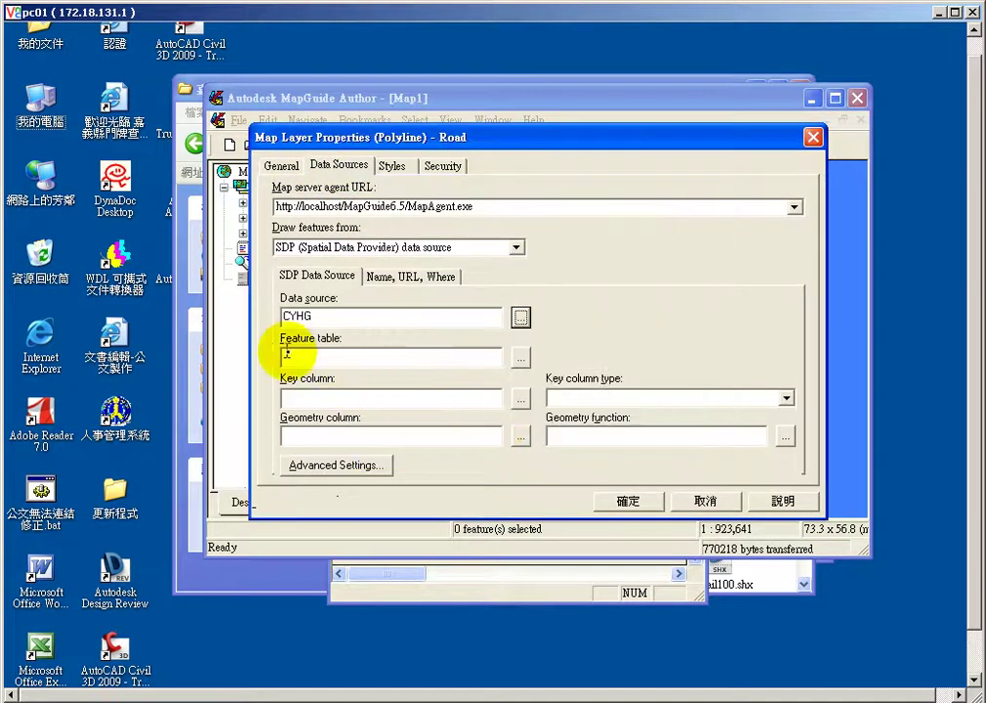
pyautogui.click(521, 357)
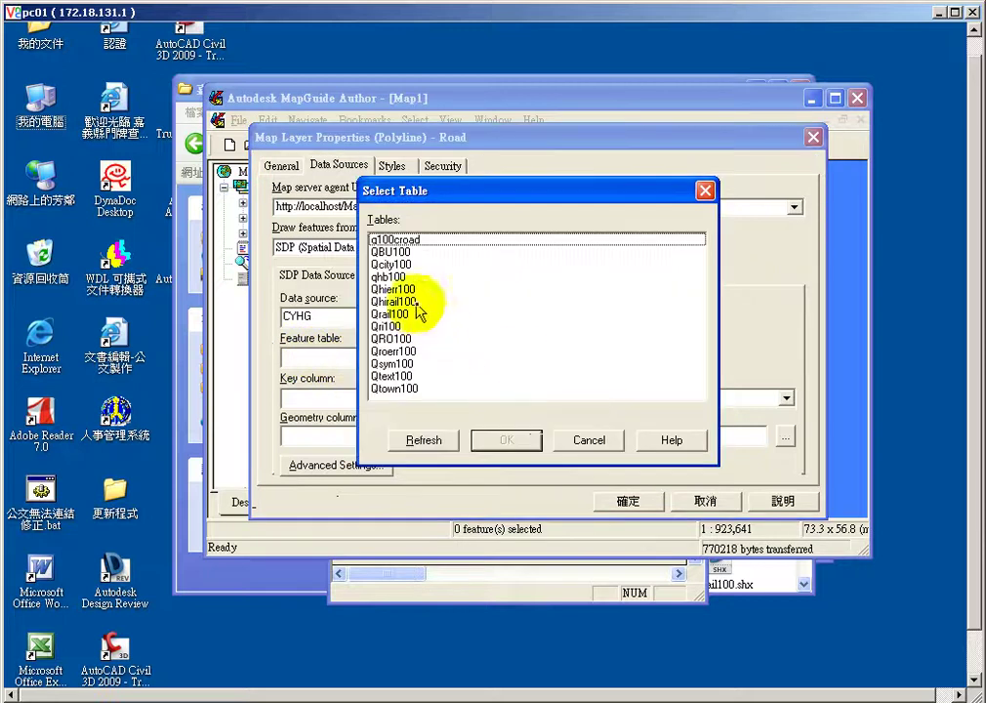
pyautogui.click(415, 239)
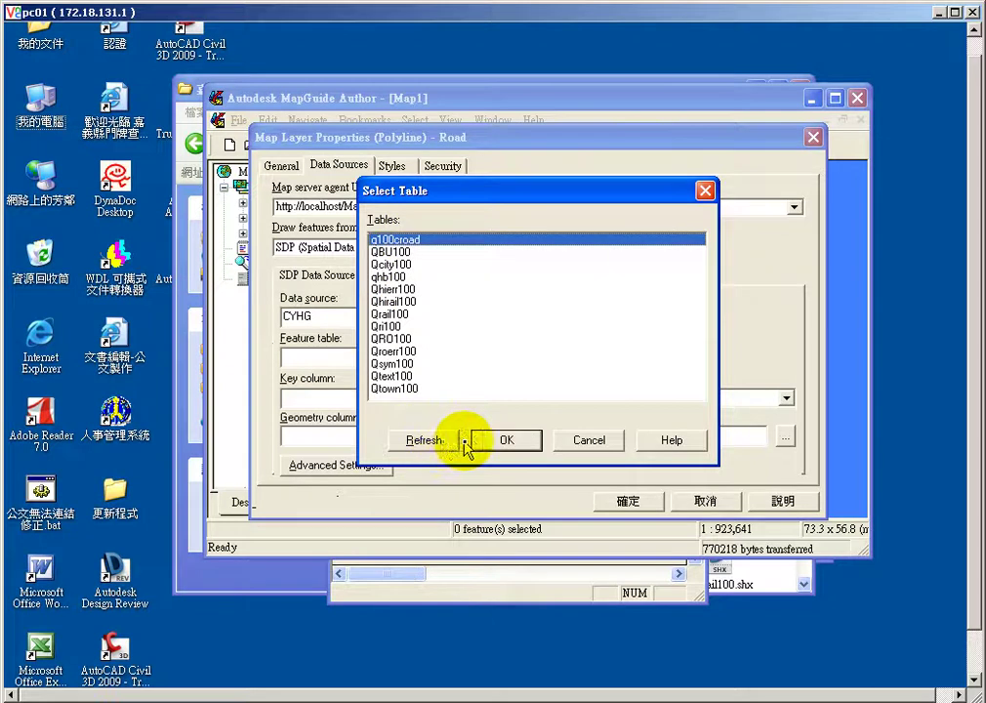
pyautogui.click(505, 440)
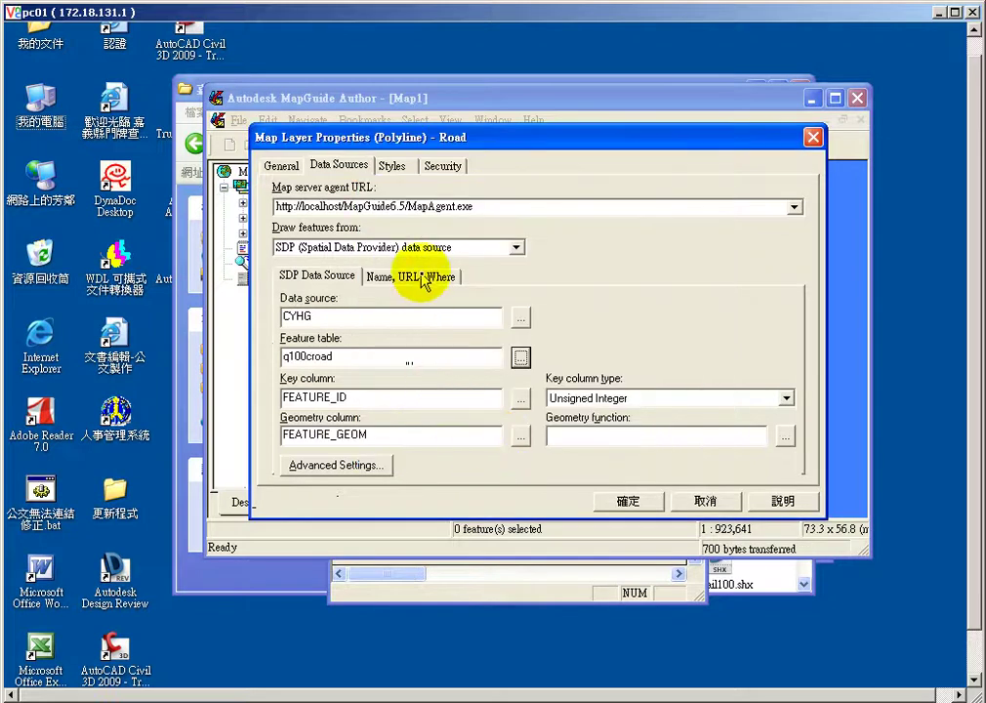
# - Use FULLNAME as the Road layer's feature name column
pyautogui.click(422, 278)
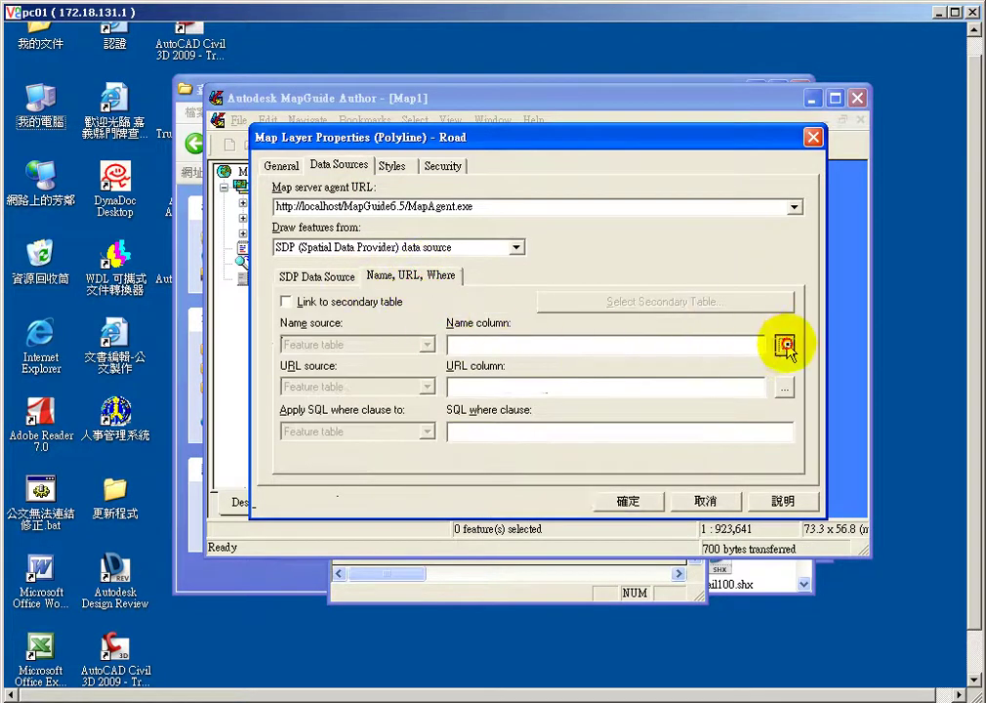
pyautogui.click(785, 346)
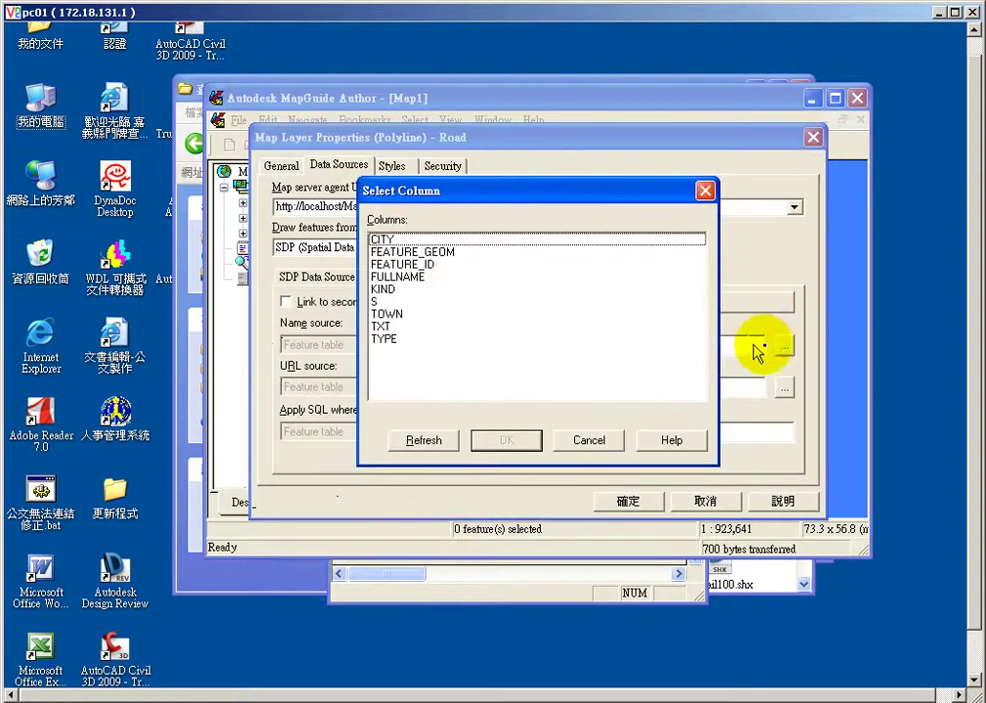
pyautogui.click(419, 278)
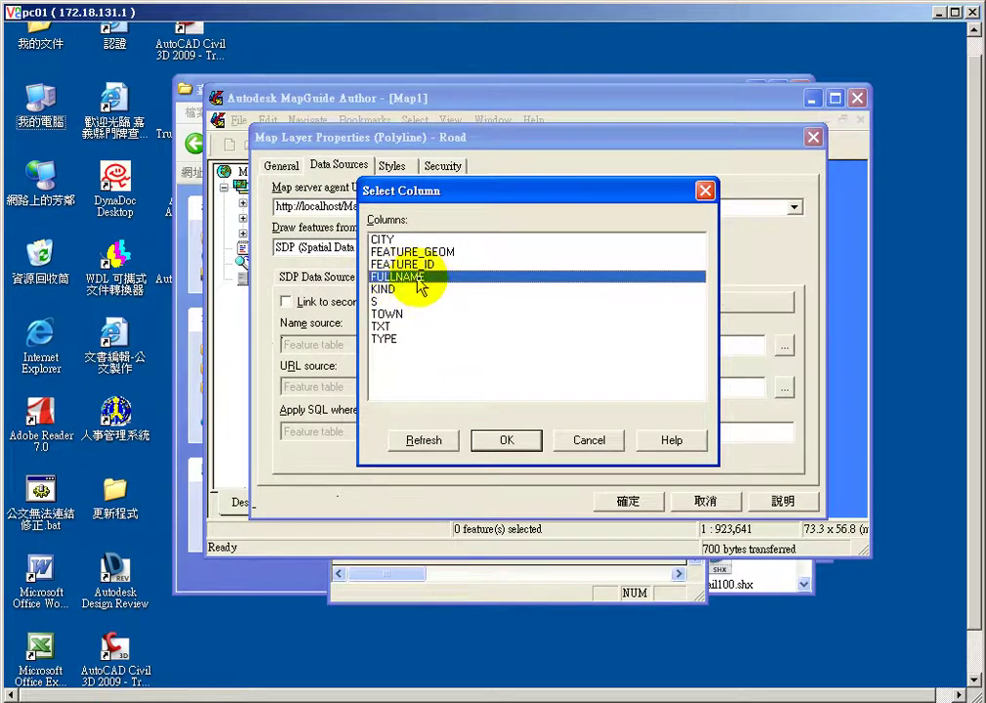
pyautogui.click(498, 436)
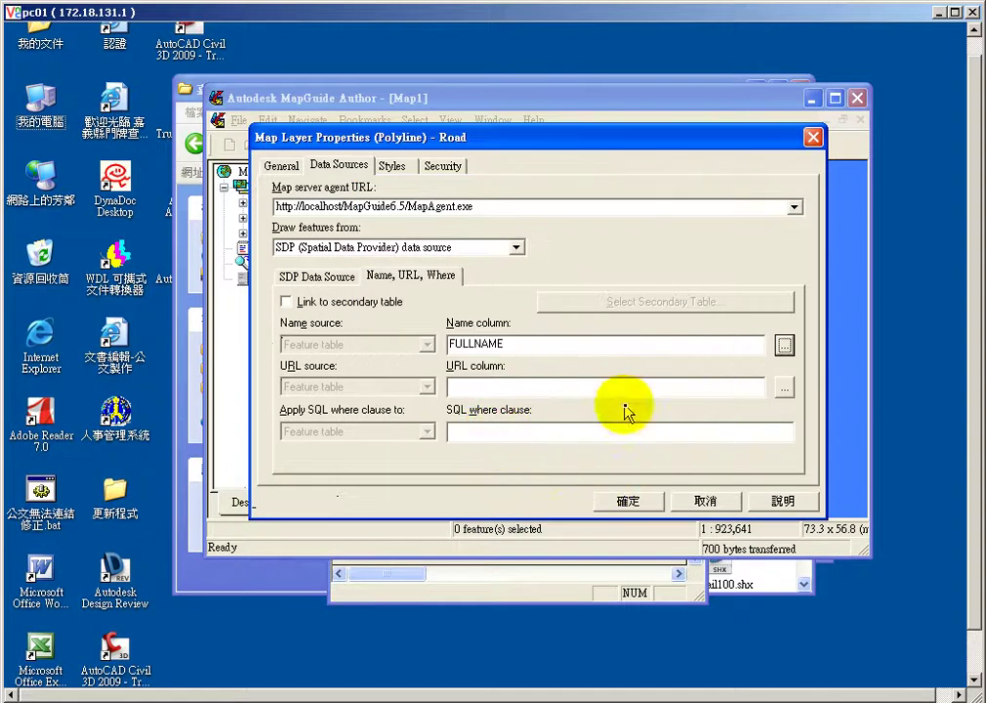
pyautogui.click(393, 167)
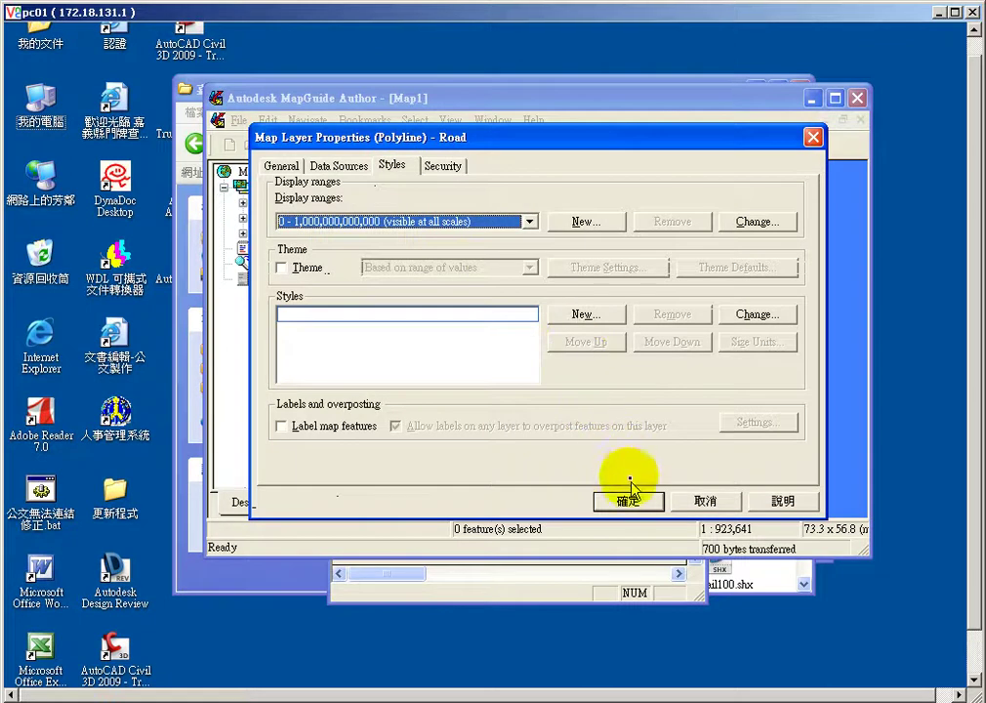
# - Give the Road layer a grey line style (colour 2) and apply it to the map
pyautogui.doubleClick(498, 313)
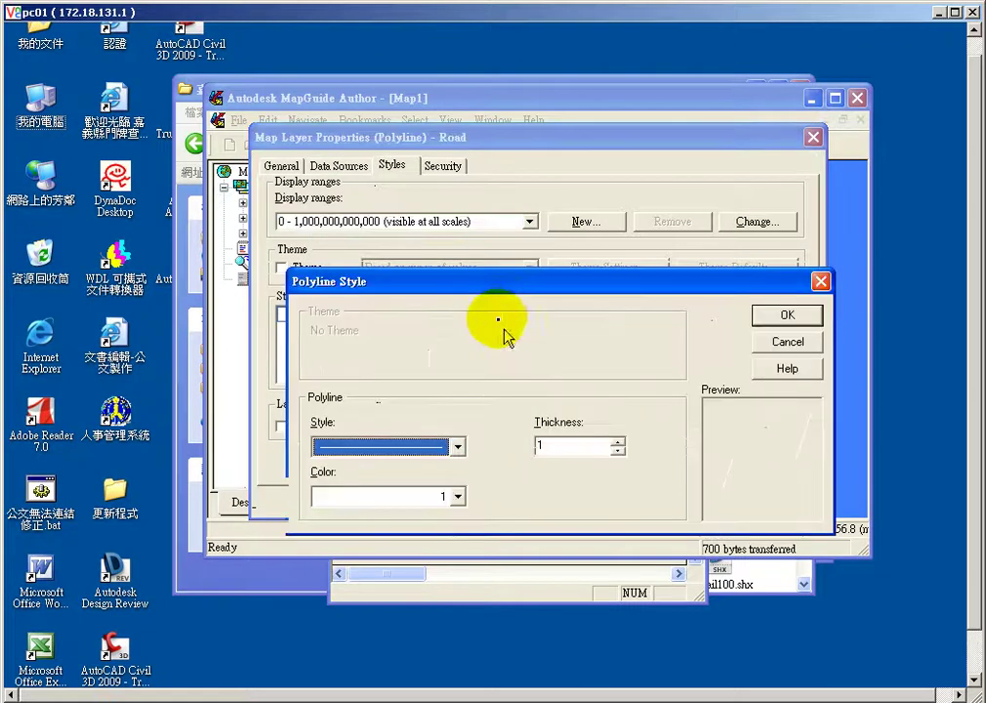
pyautogui.click(457, 496)
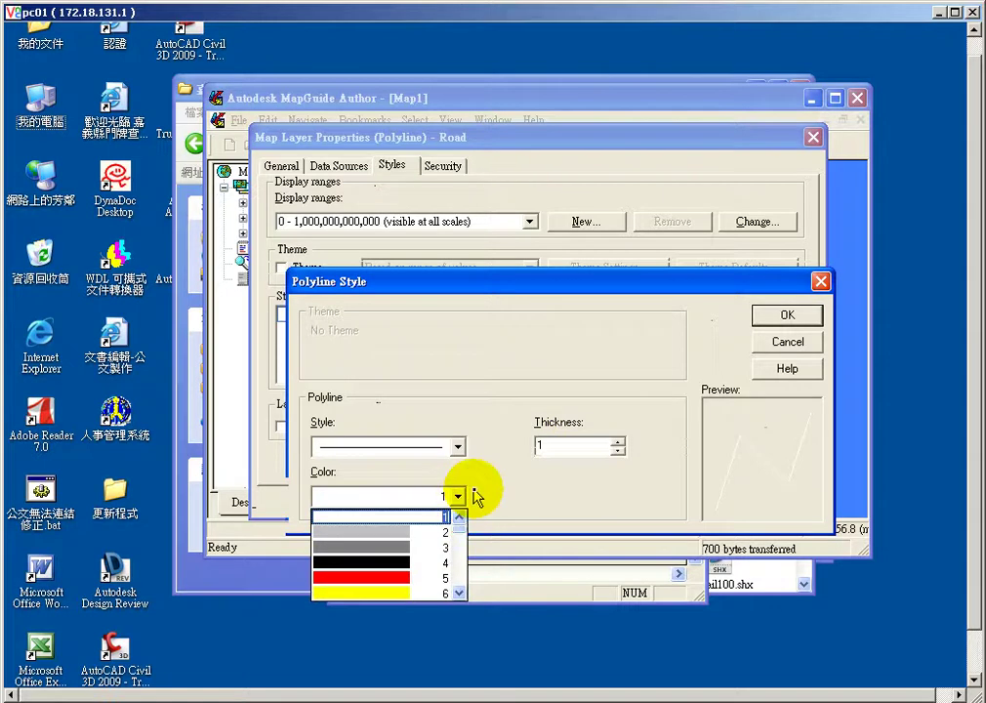
pyautogui.click(411, 533)
pyautogui.click(785, 316)
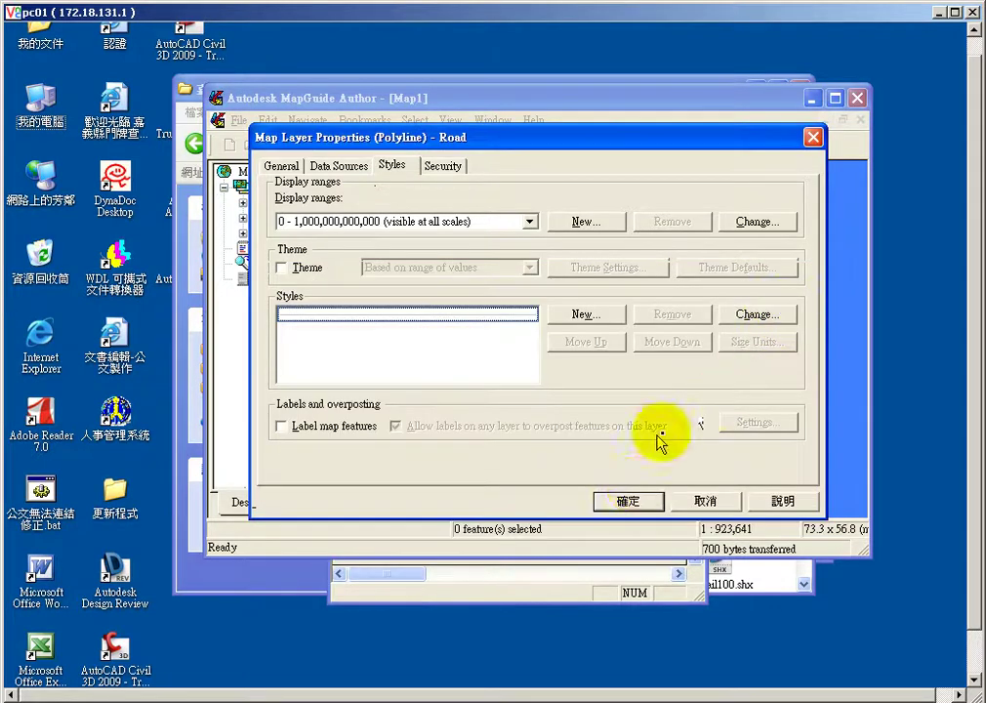
pyautogui.click(627, 499)
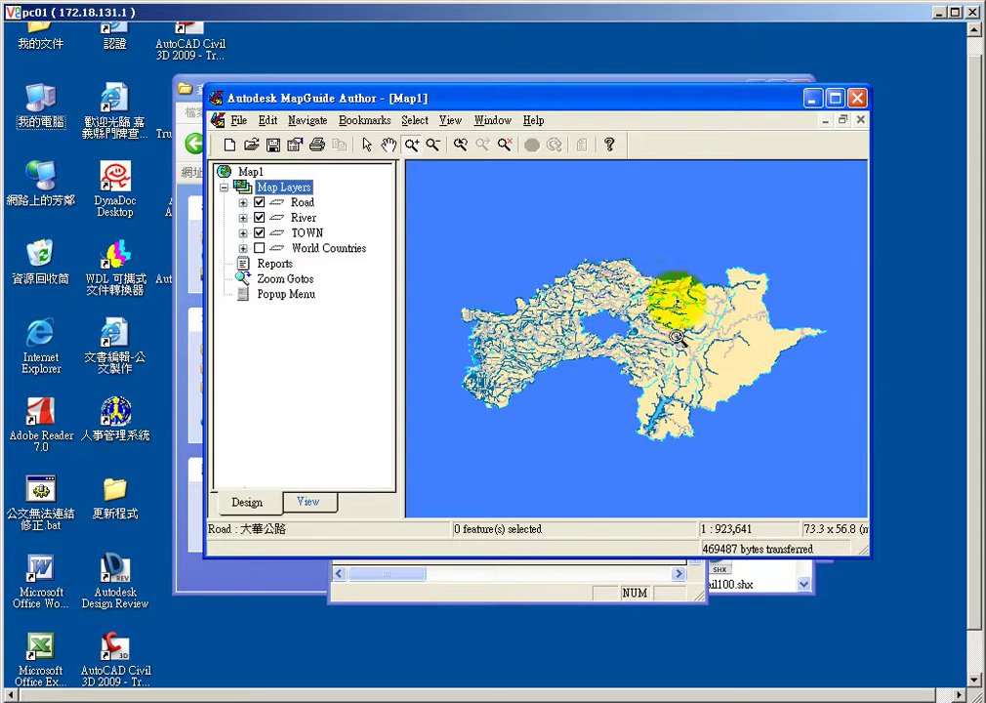
# - Save the map as CYHG in MapGuideServer6.5\Projects\Sample_World\Web without a password
pyautogui.click(273, 145)
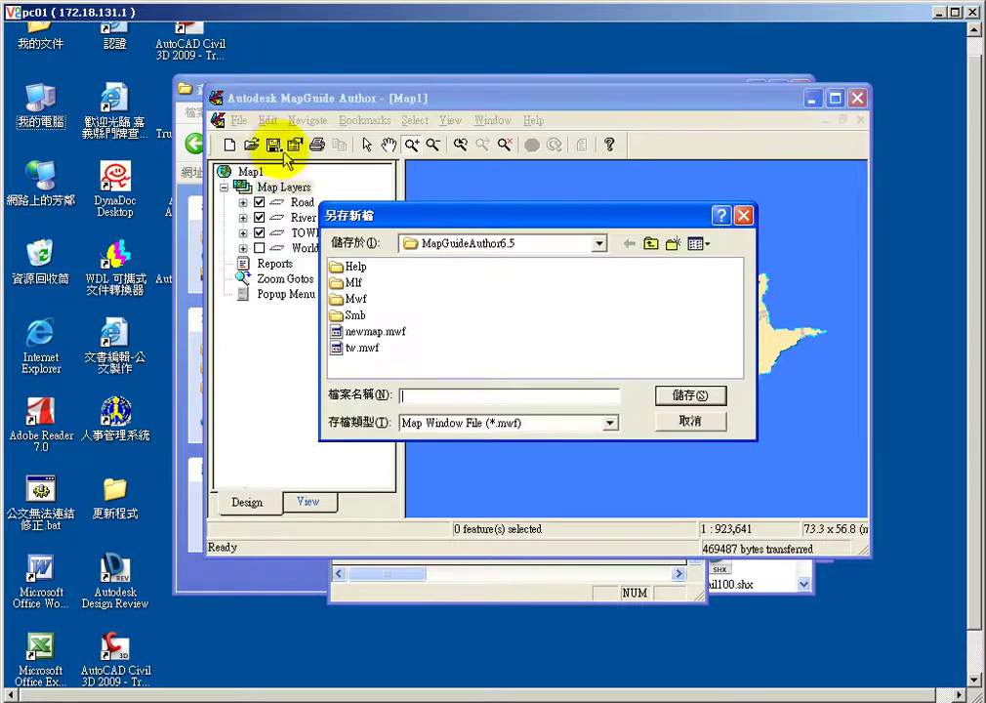
pyautogui.click(600, 243)
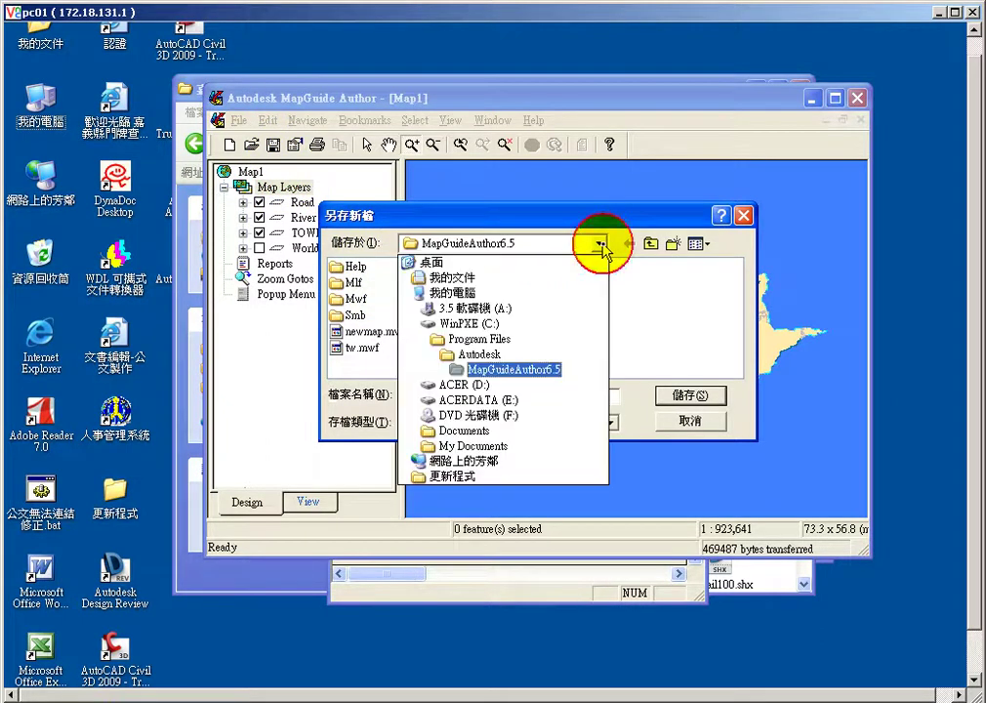
pyautogui.click(478, 354)
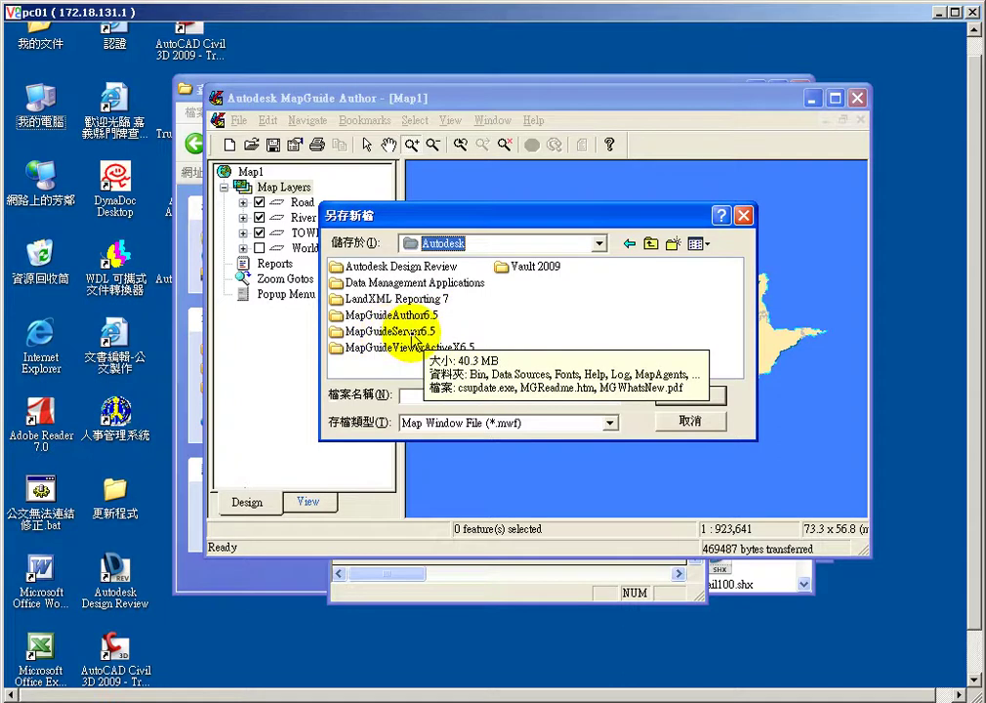
pyautogui.doubleClick(415, 333)
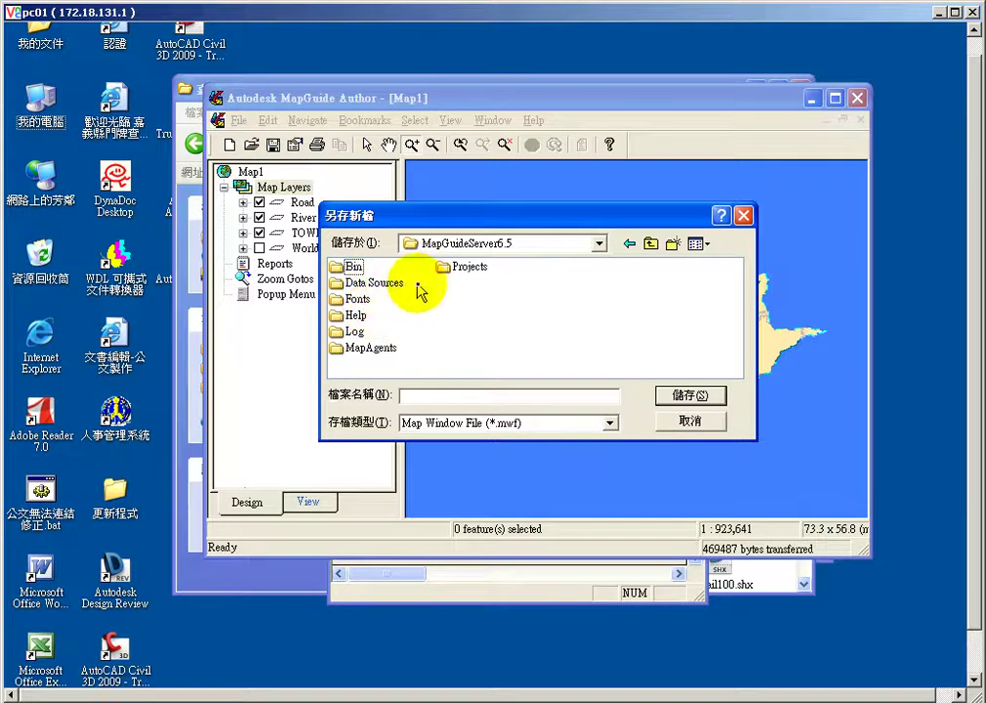
pyautogui.doubleClick(455, 269)
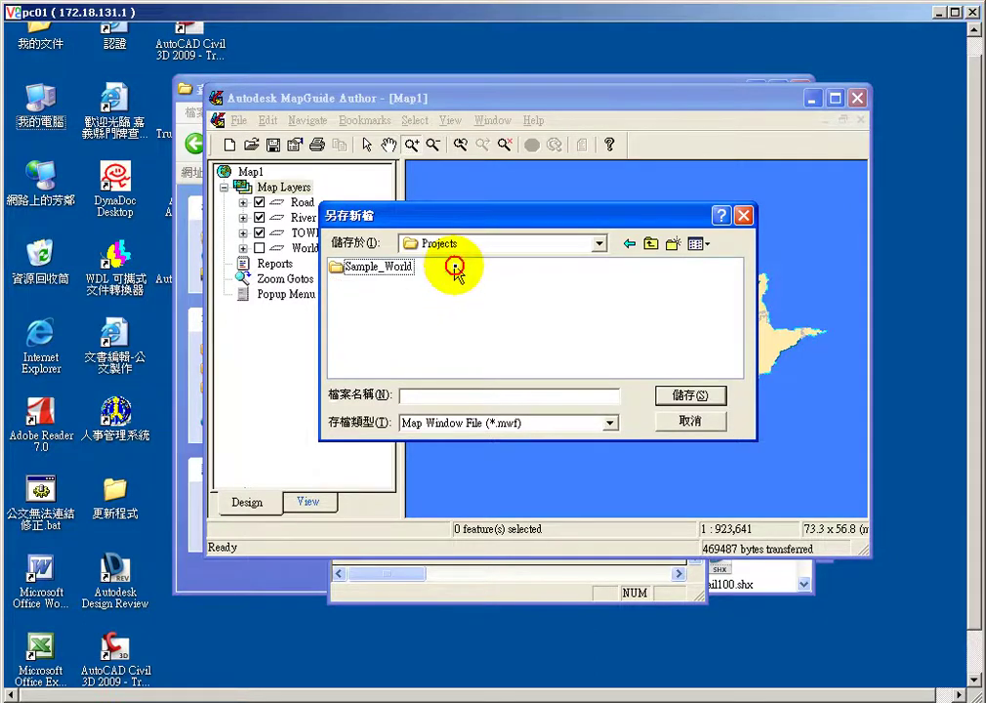
pyautogui.doubleClick(393, 273)
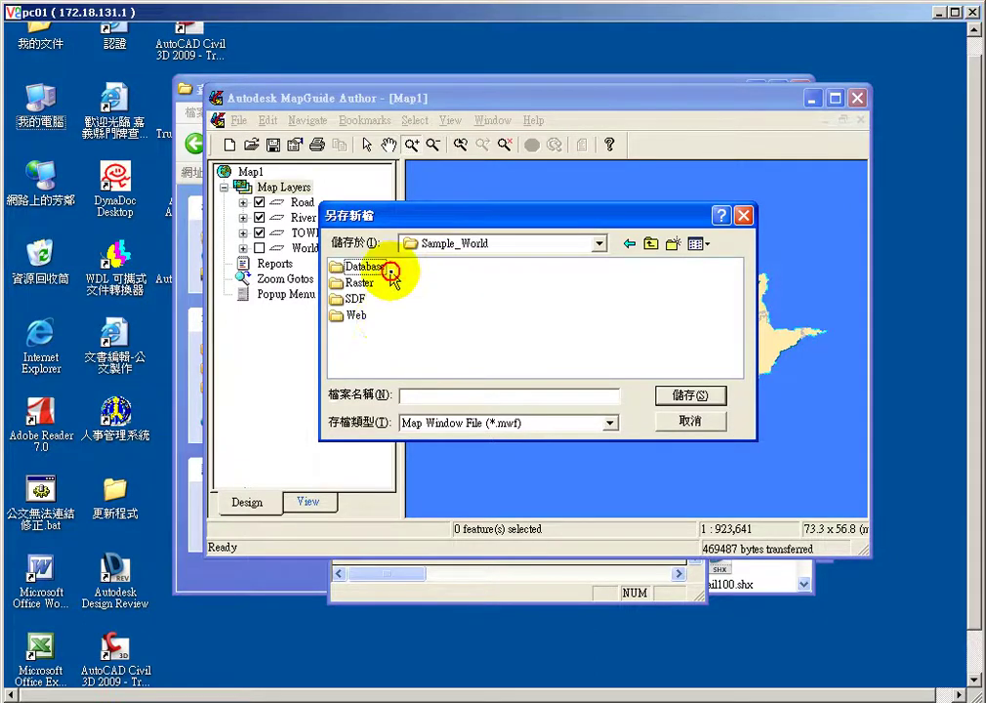
pyautogui.doubleClick(355, 316)
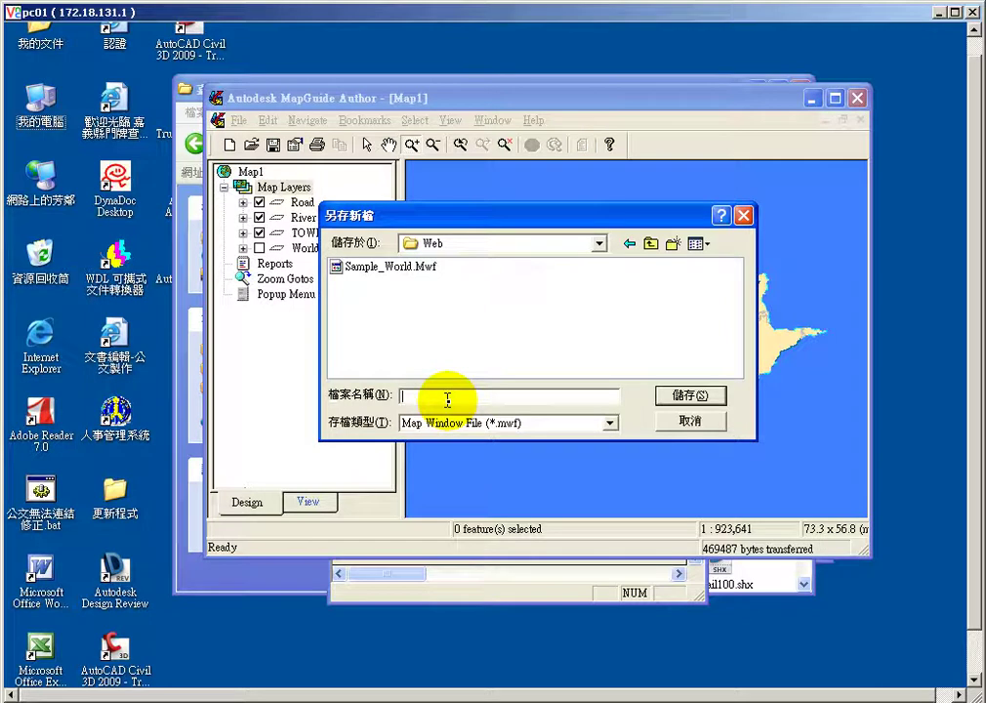
pyautogui.write('CYHG')
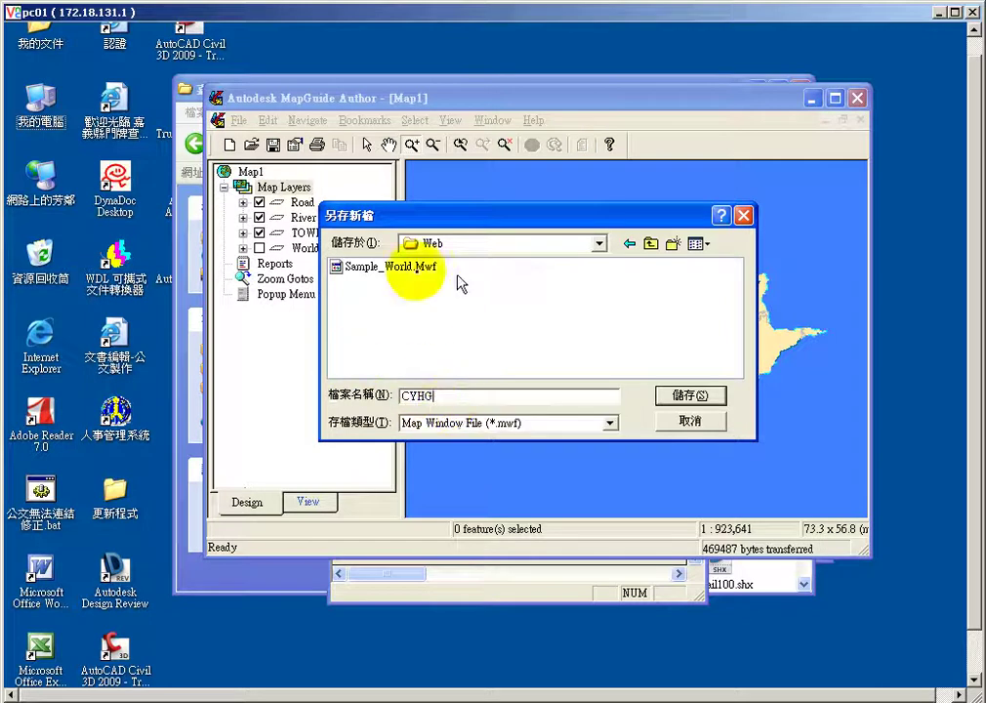
pyautogui.click(719, 395)
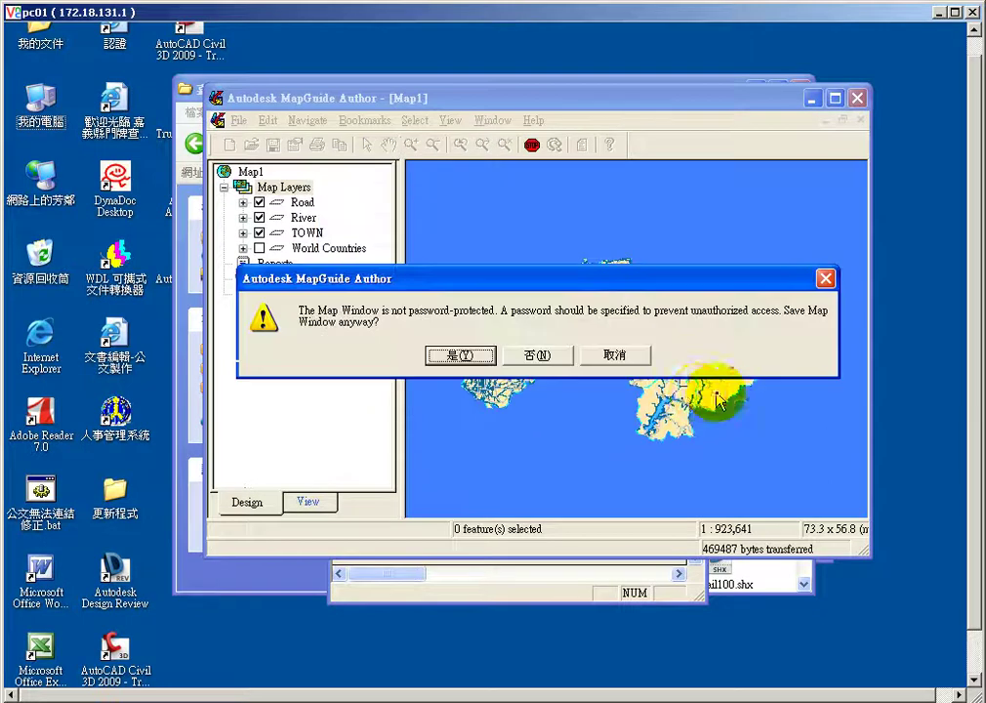
pyautogui.click(471, 351)
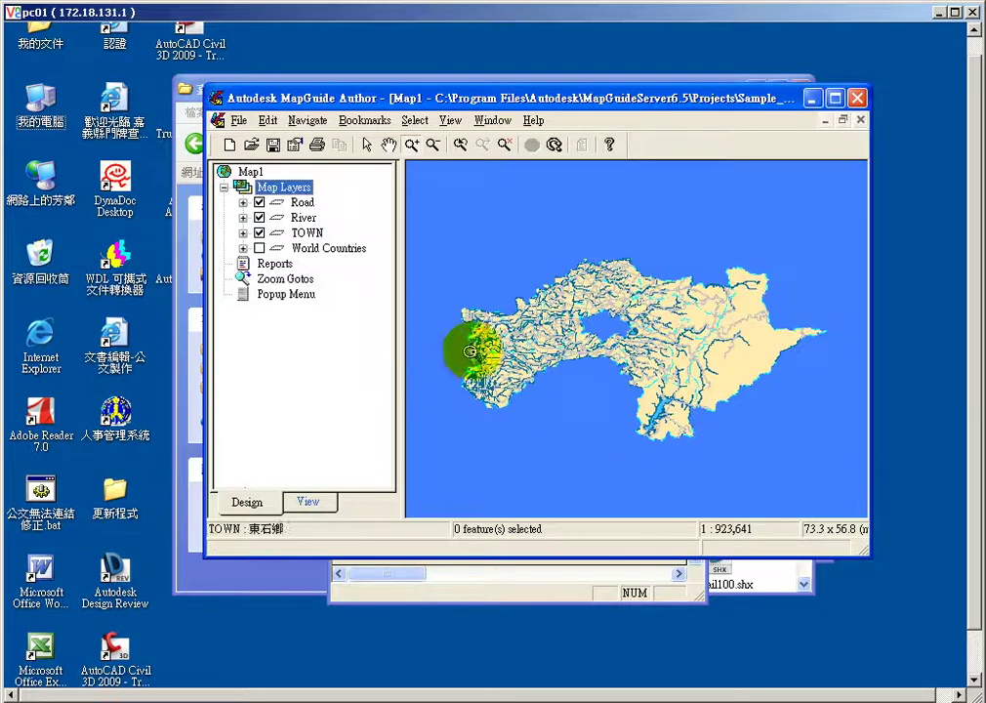